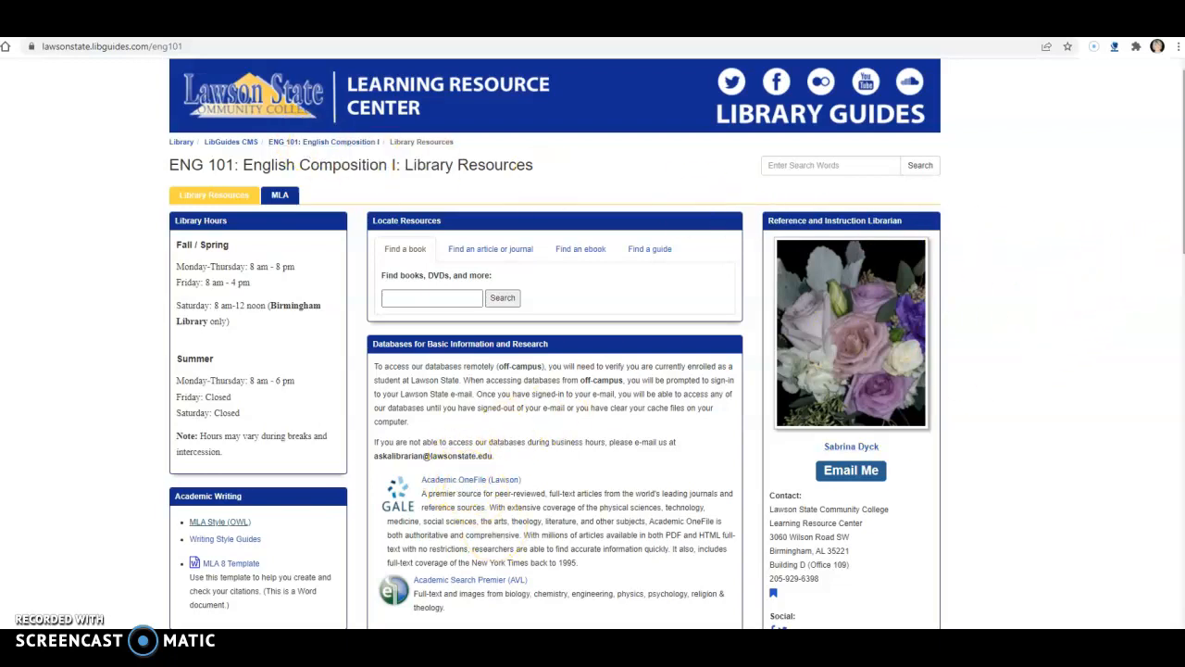
Open the MLA Style (OWL) guide from the Academic Writing links on the ENG 101 library page.
scroll(555, 344, "down", 4)
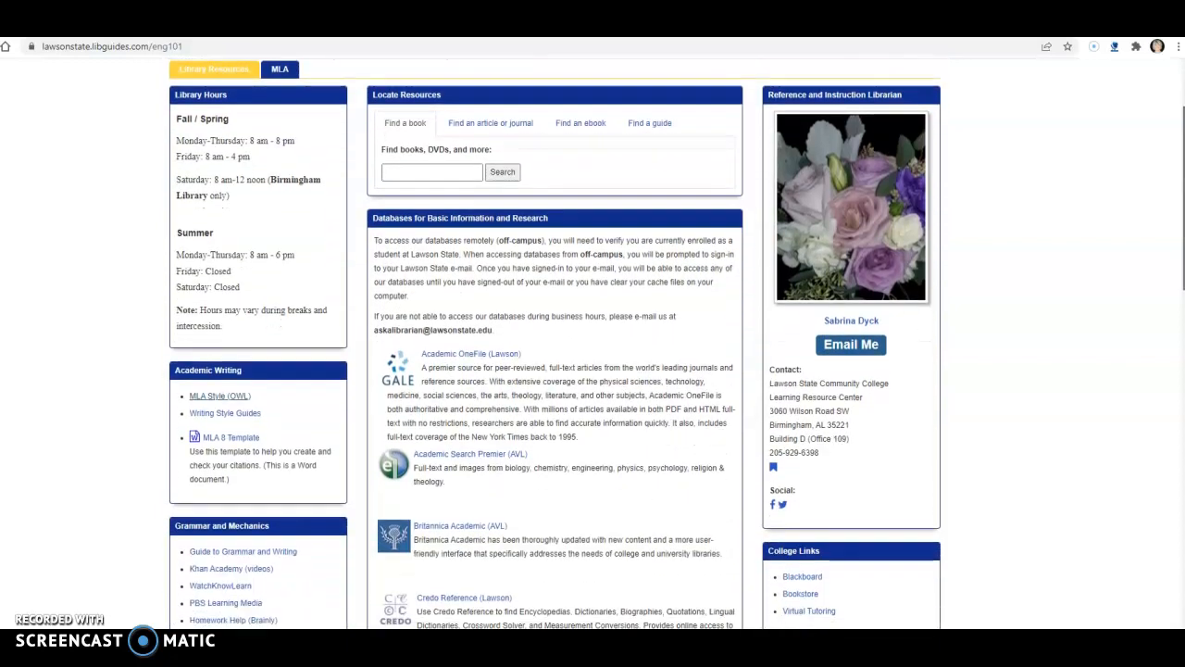
scroll(555, 343, "down", 2)
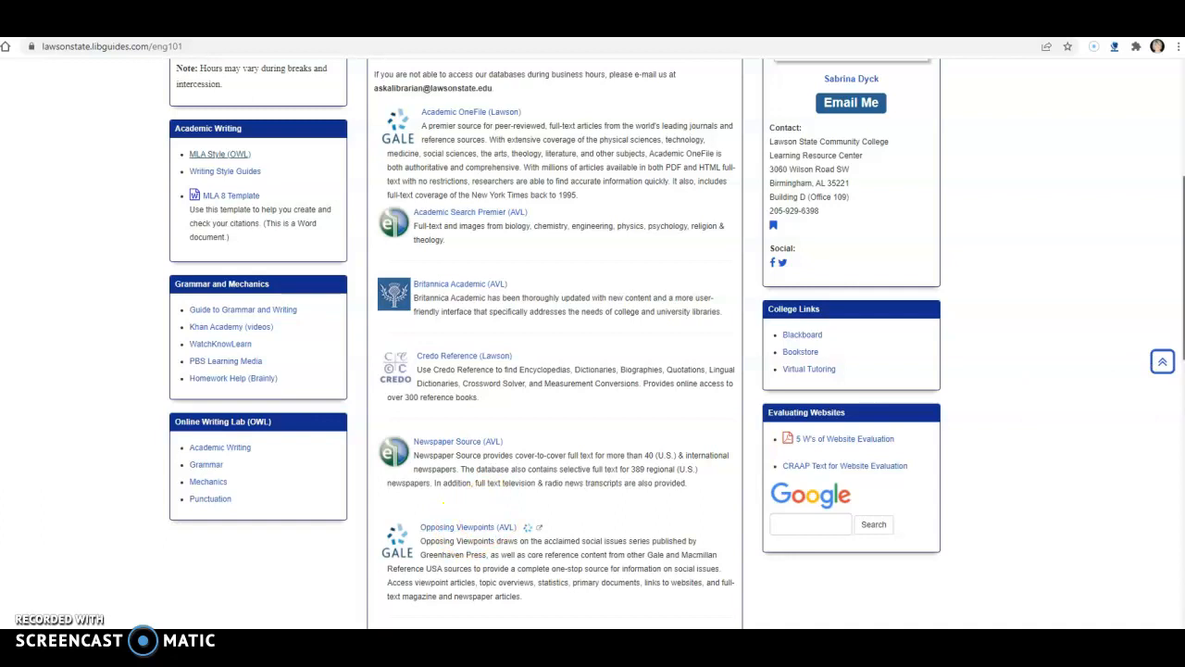
scroll(554, 343, "up", 1)
scroll(555, 343, "up", 2)
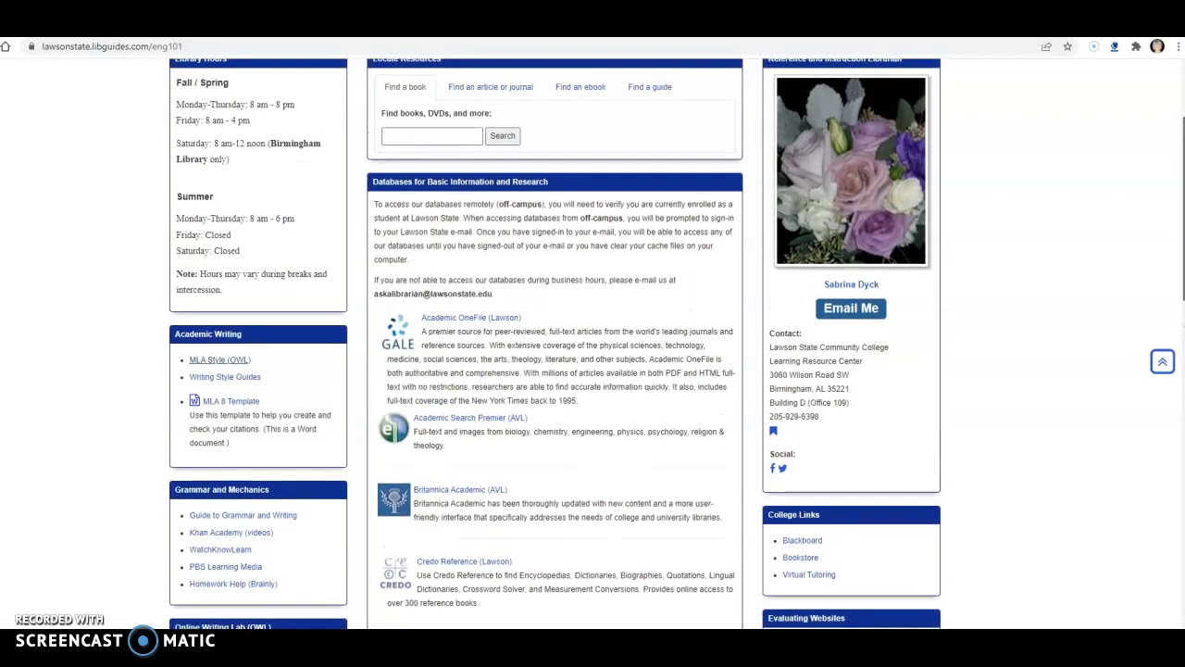
scroll(555, 344, "up", 2)
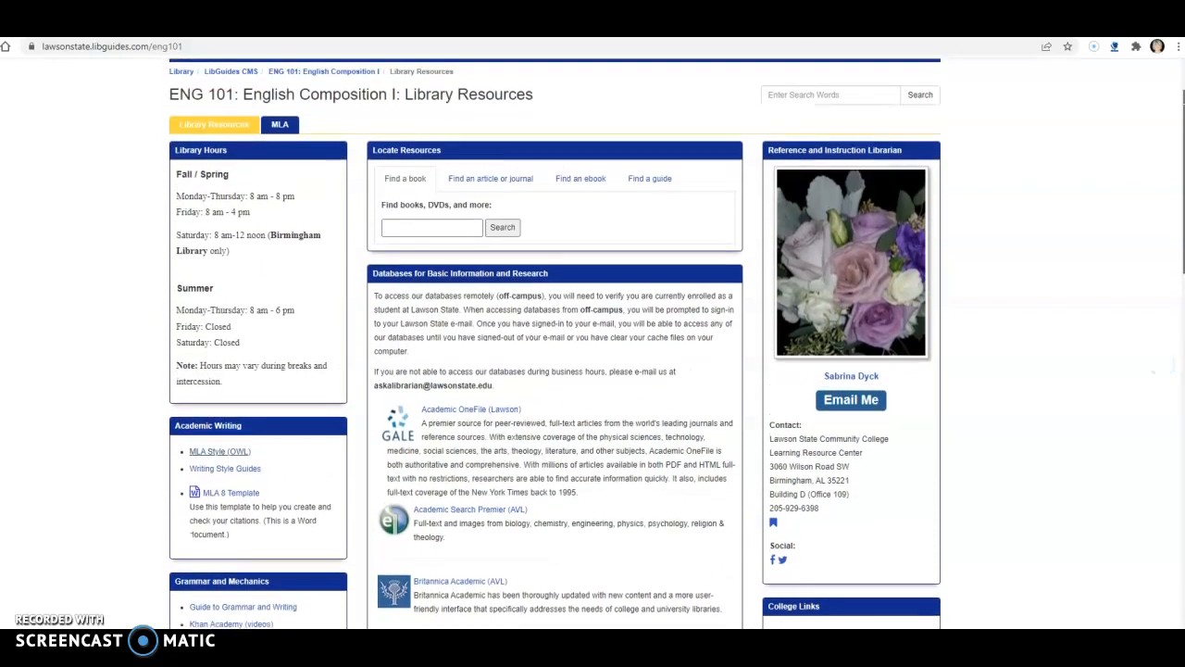
scroll(554, 344, "up", 1)
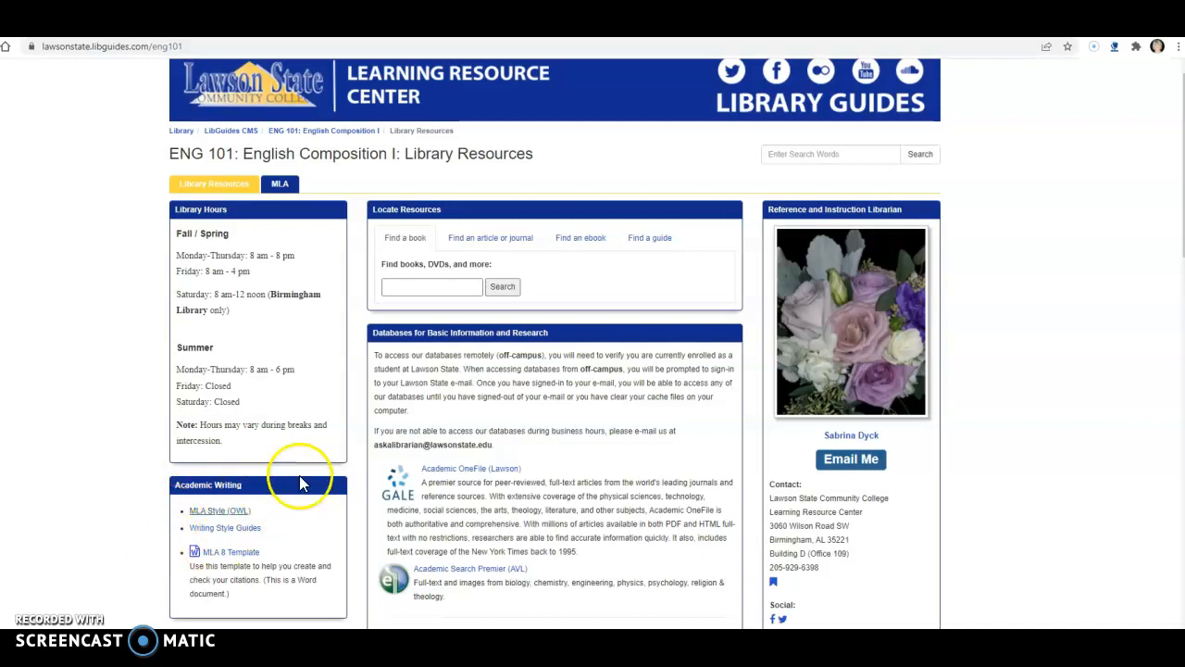
left_click(220, 512)
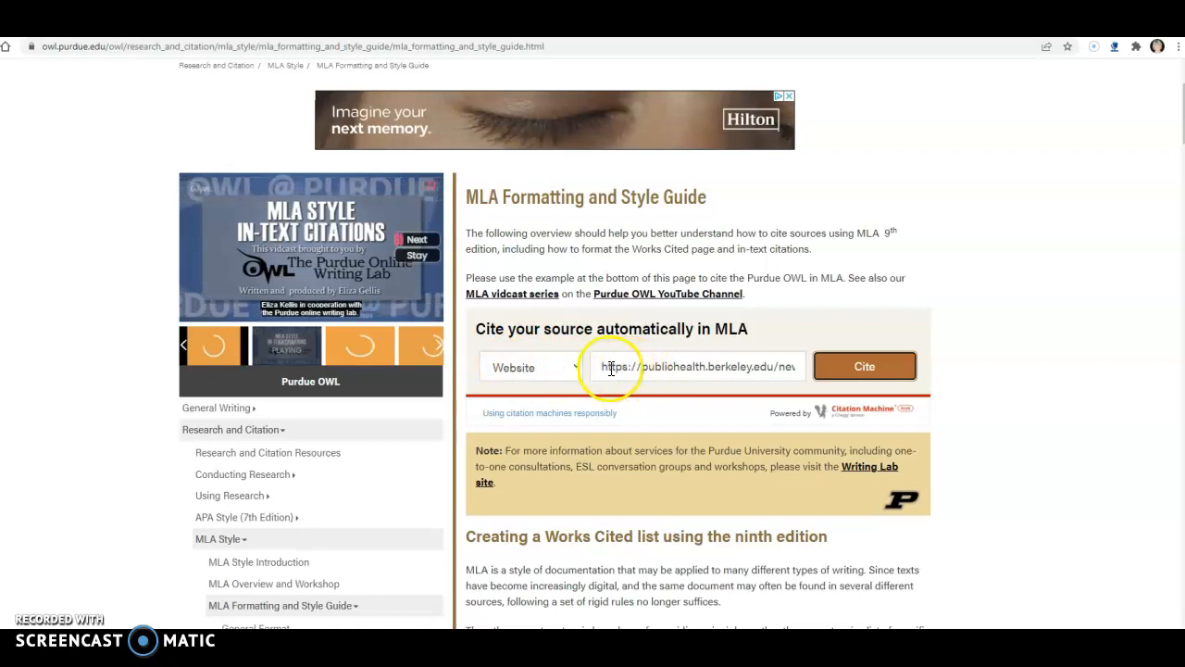
Clear the old web address from the automatic MLA citation search field.
left_click_drag(603, 367, 838, 370)
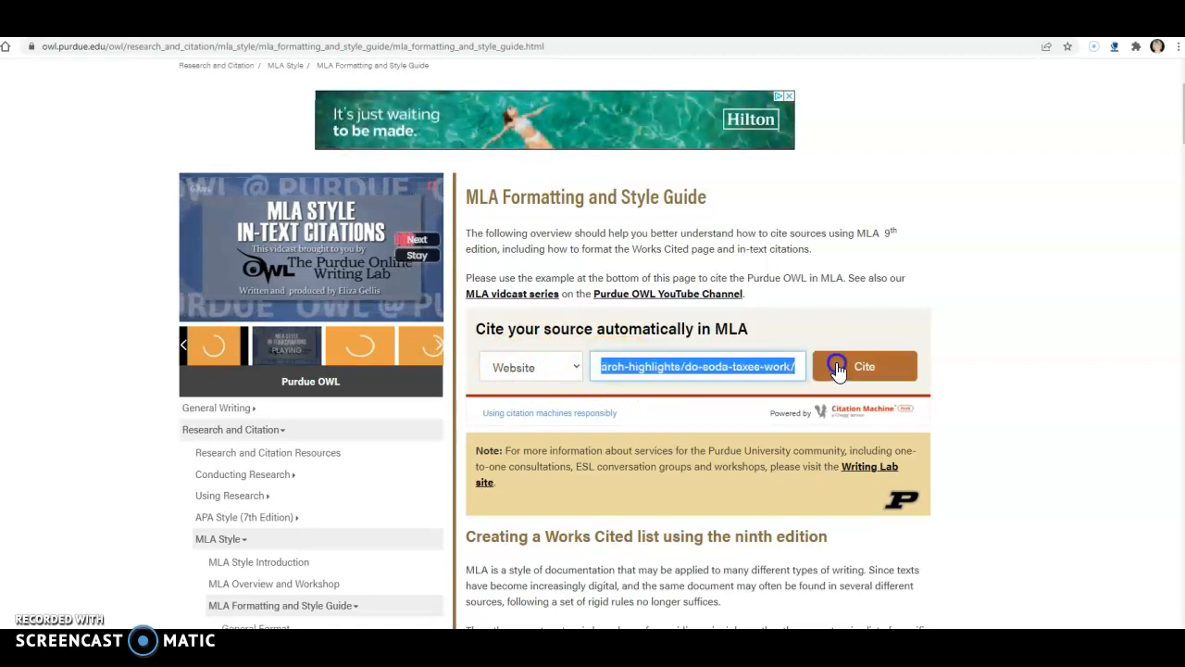
key("BackSpace")
left_click(678, 367)
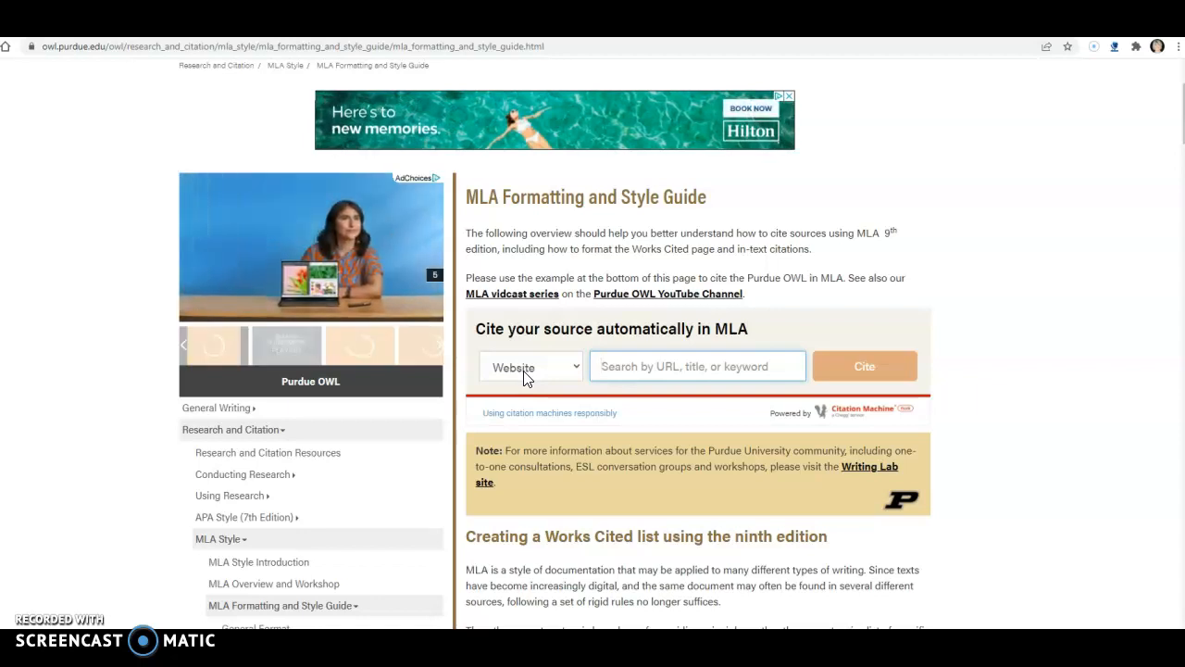
Switch to the Berkeley Public Health article "Do soda taxes work?" and copy its full web address.
key("ctrl+Tab")
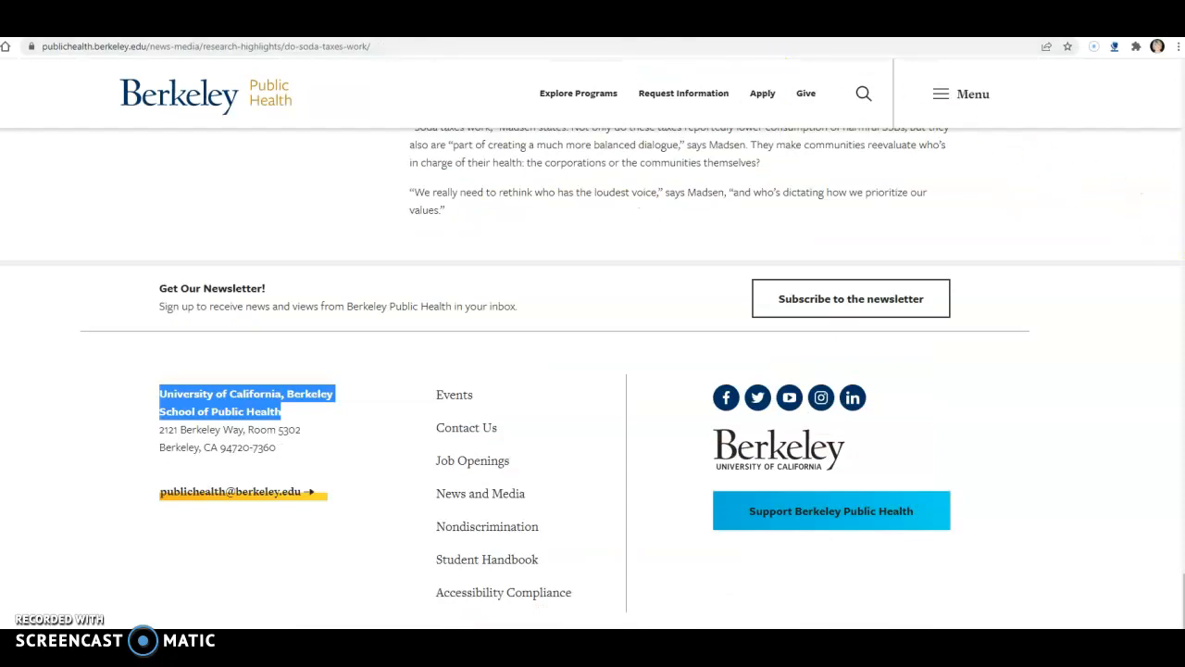
scroll(593, 370, "up", 10)
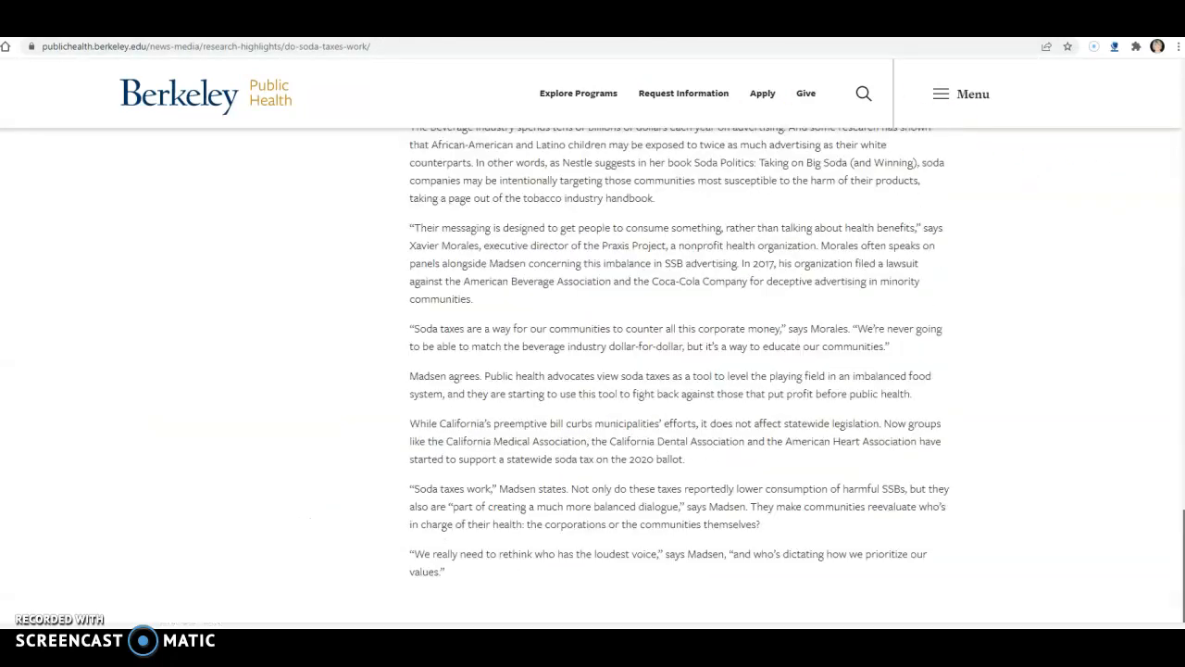
scroll(592, 370, "up", 8)
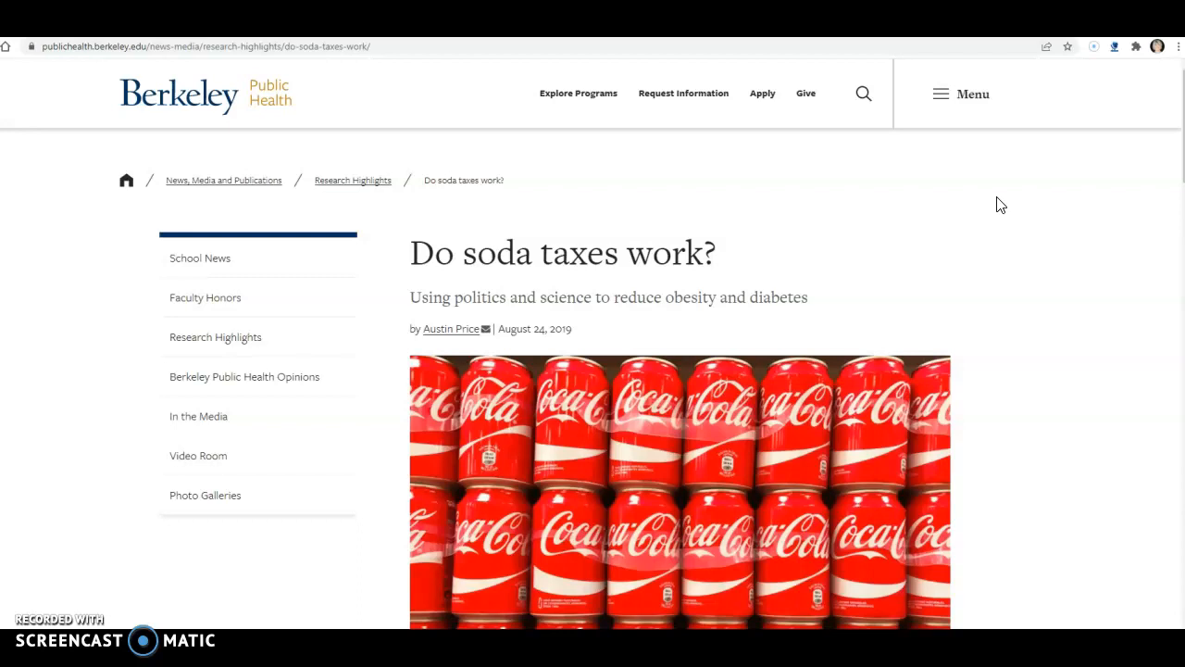
left_click(1113, 185)
scroll(1114, 185, "down", 6)
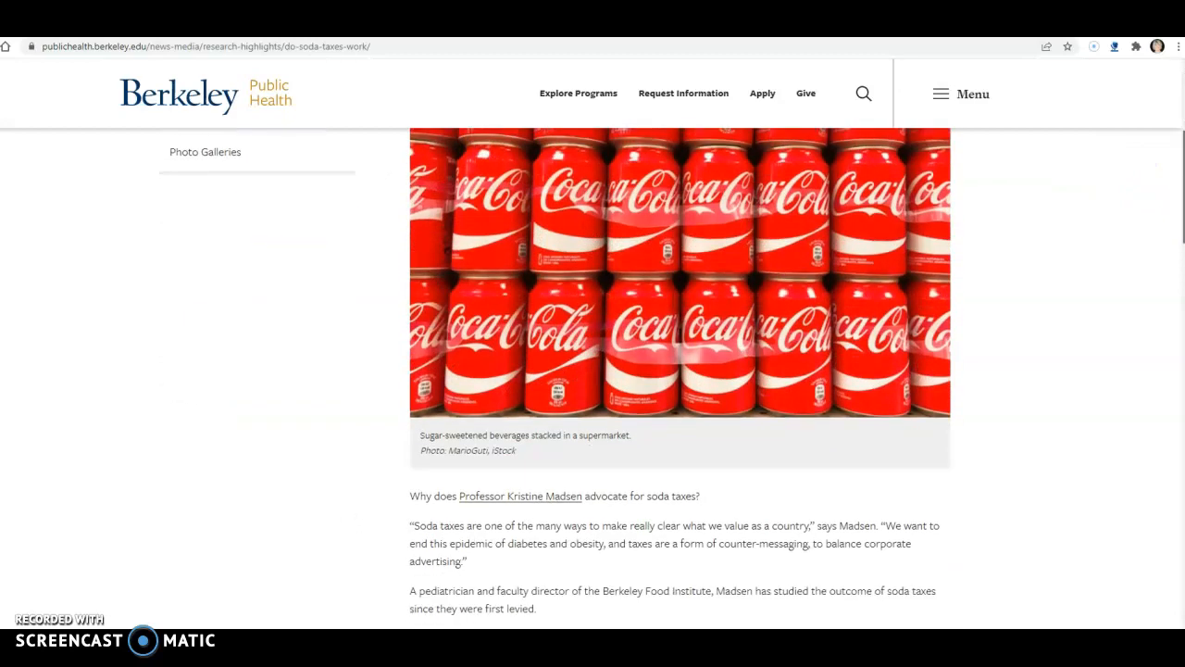
scroll(679, 378, "up", 7)
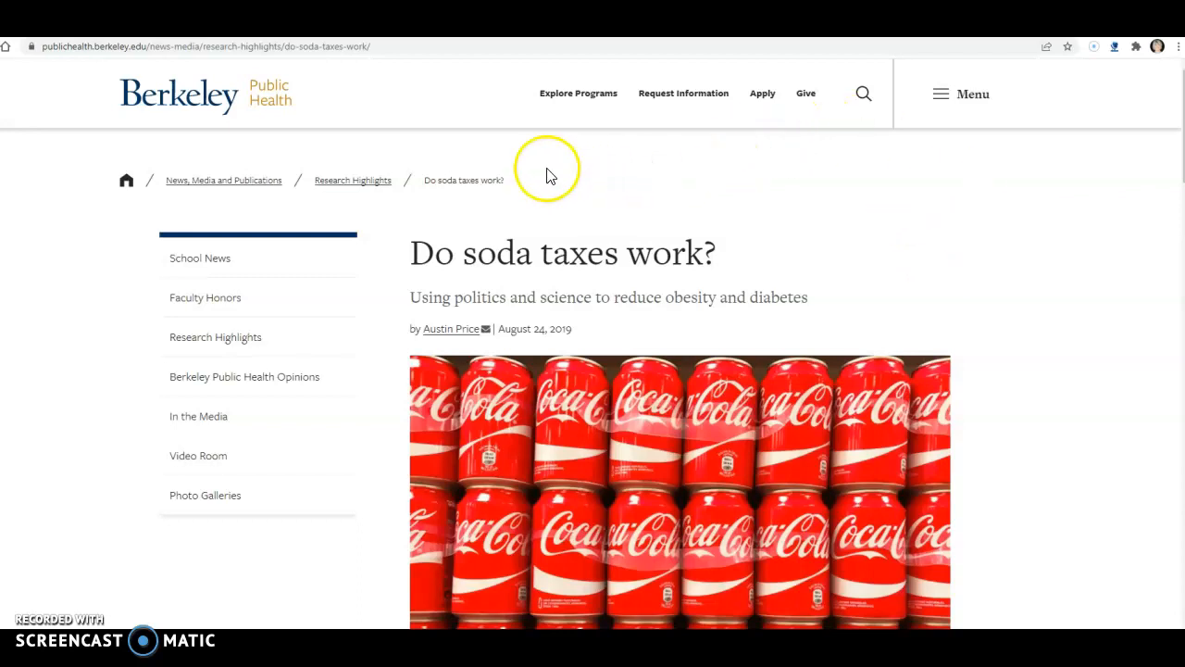
left_click(373, 46)
left_click_drag(362, 46, 88, 51)
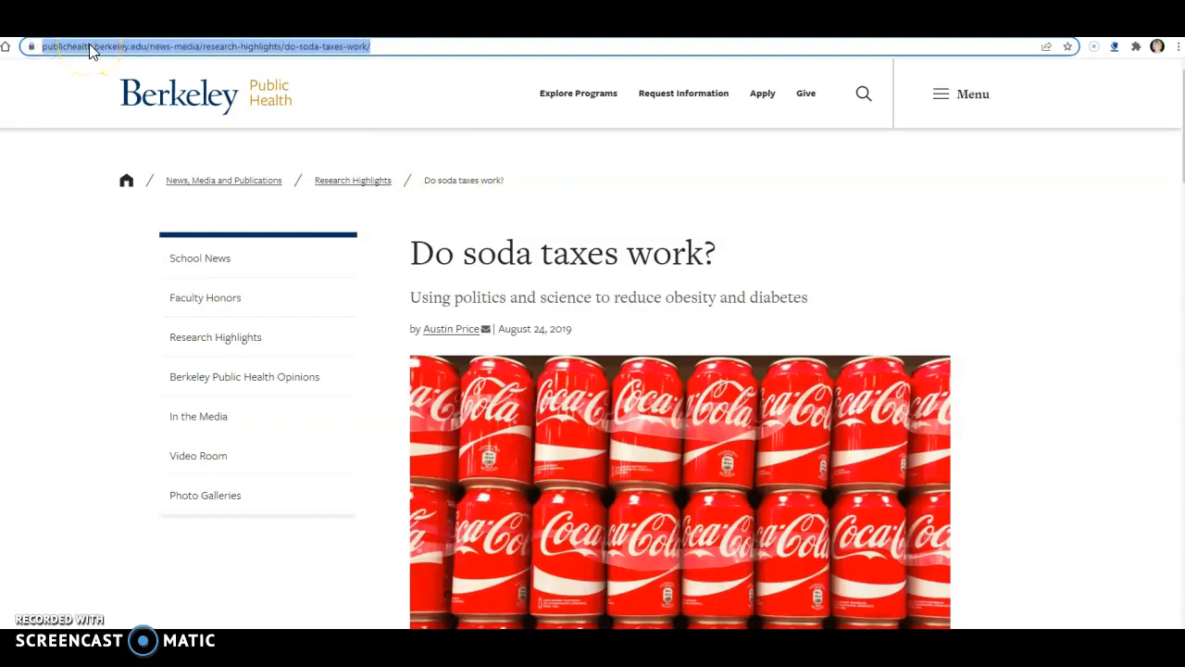
right_click(89, 46)
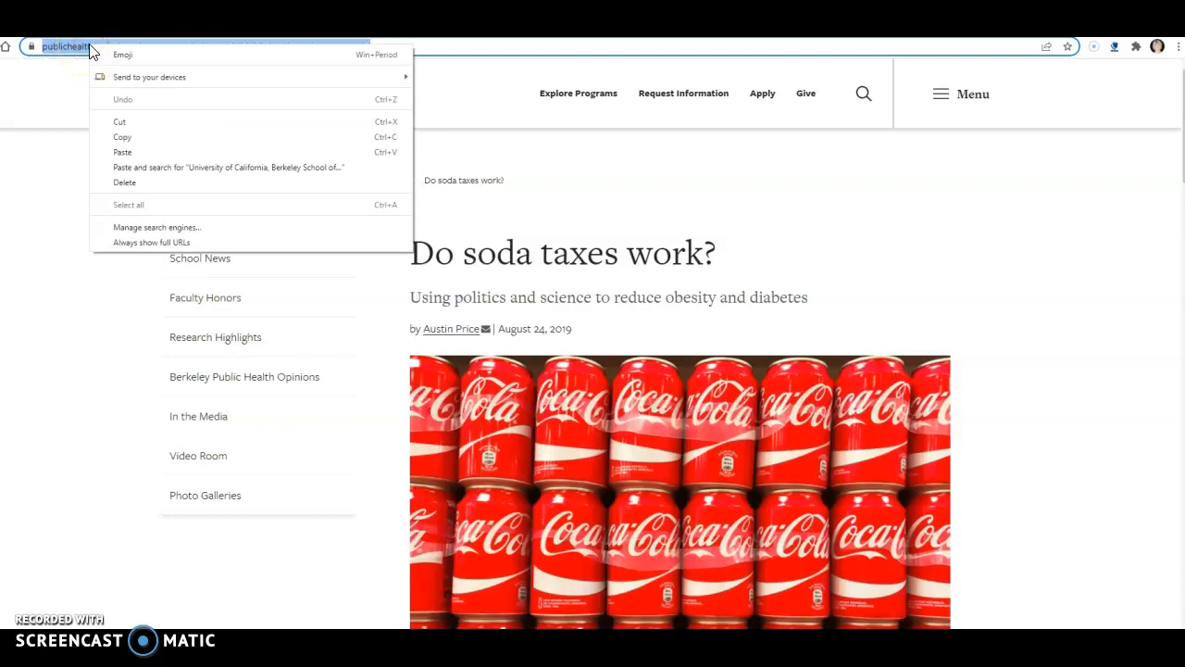
left_click(130, 139)
left_click(130, 136)
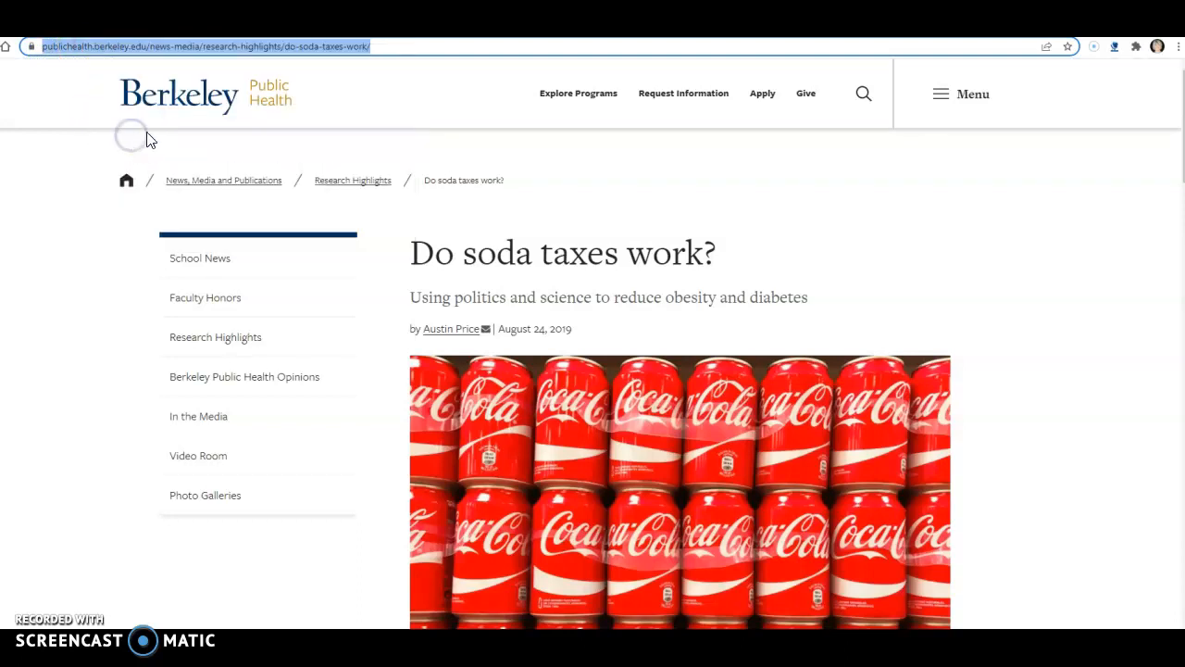
Paste the copied article address into Purdue OWL's website citation field and submit it for an MLA citation.
left_click(380, 37)
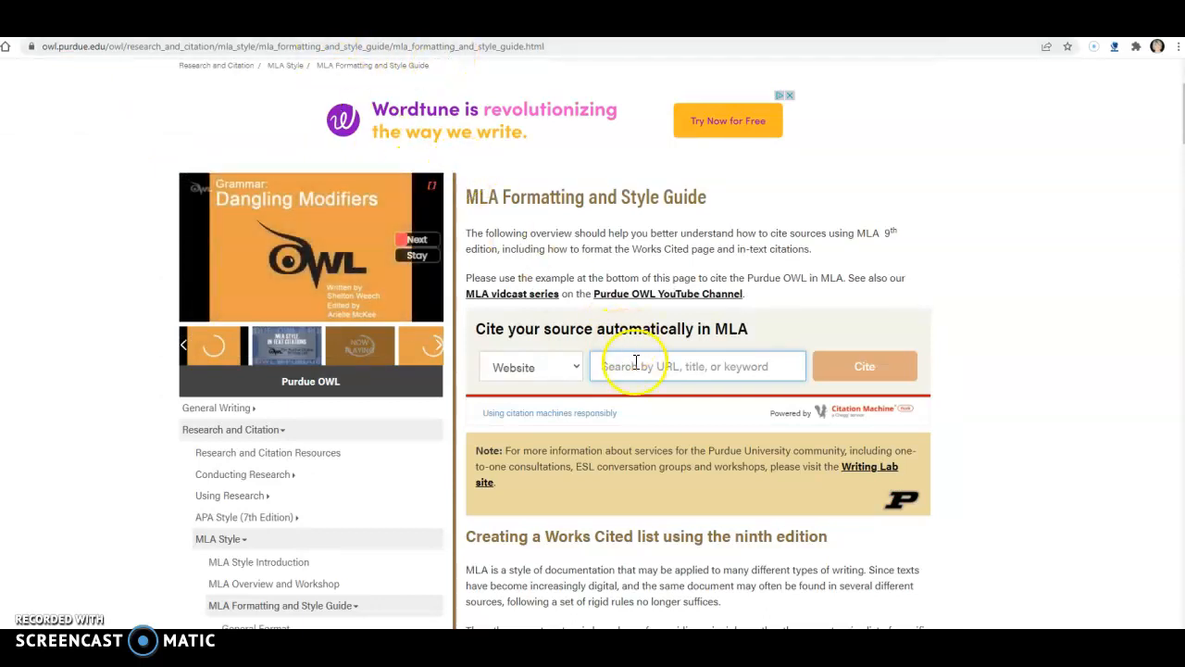
key("ctrl+v")
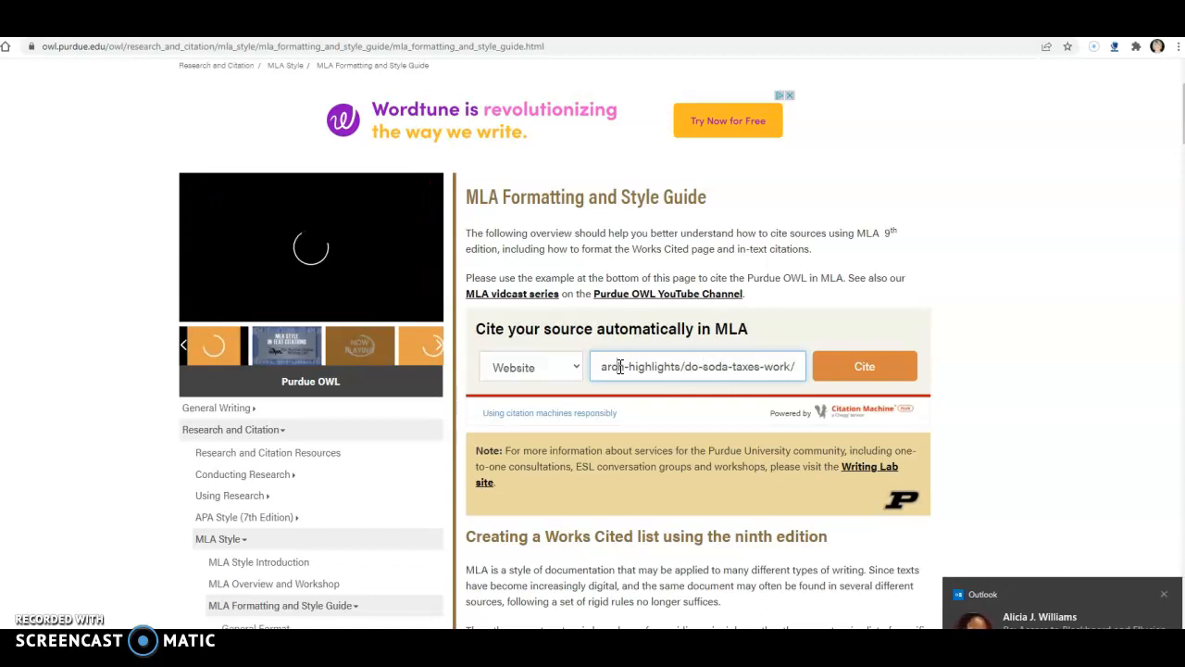
key("Left")
key("Left")
key("Left")
key("Left")
key("Left")
key("Left")
key("Left")
key("Left")
key("Left")
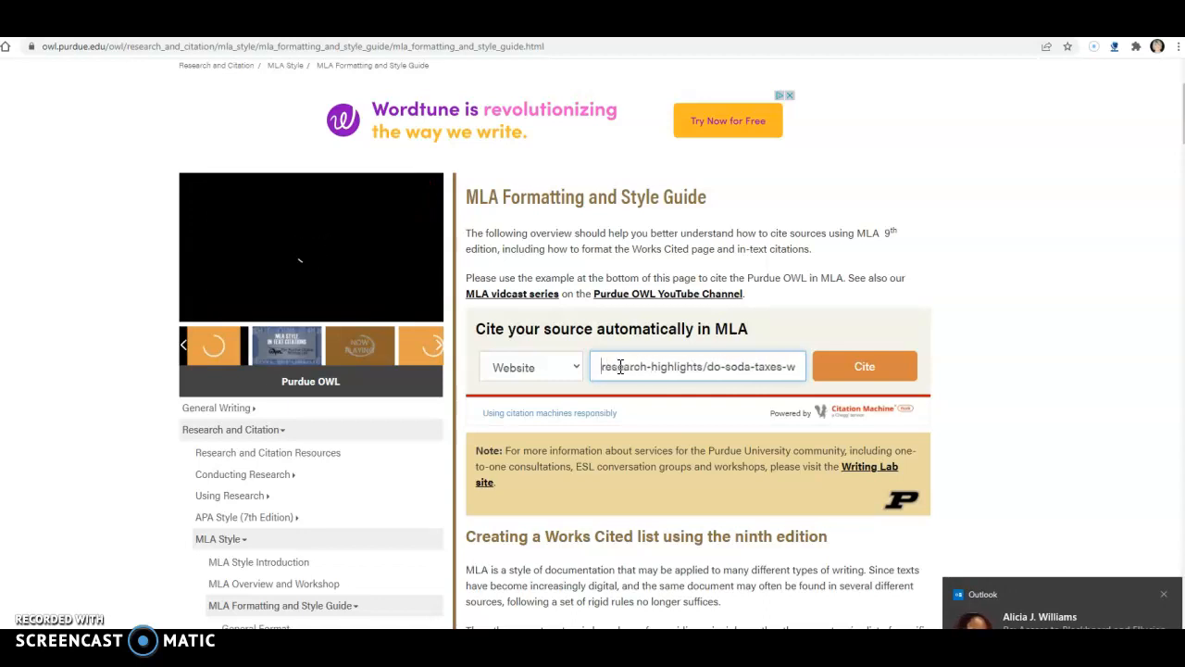
key("Left")
key("Left")
key("Left")
key("Left")
key("Left")
key("Left")
key("Left")
key("Left")
key("Left")
key("Left")
key("Left")
key("Left")
key("Left")
key("Left")
key("Left")
key("Left")
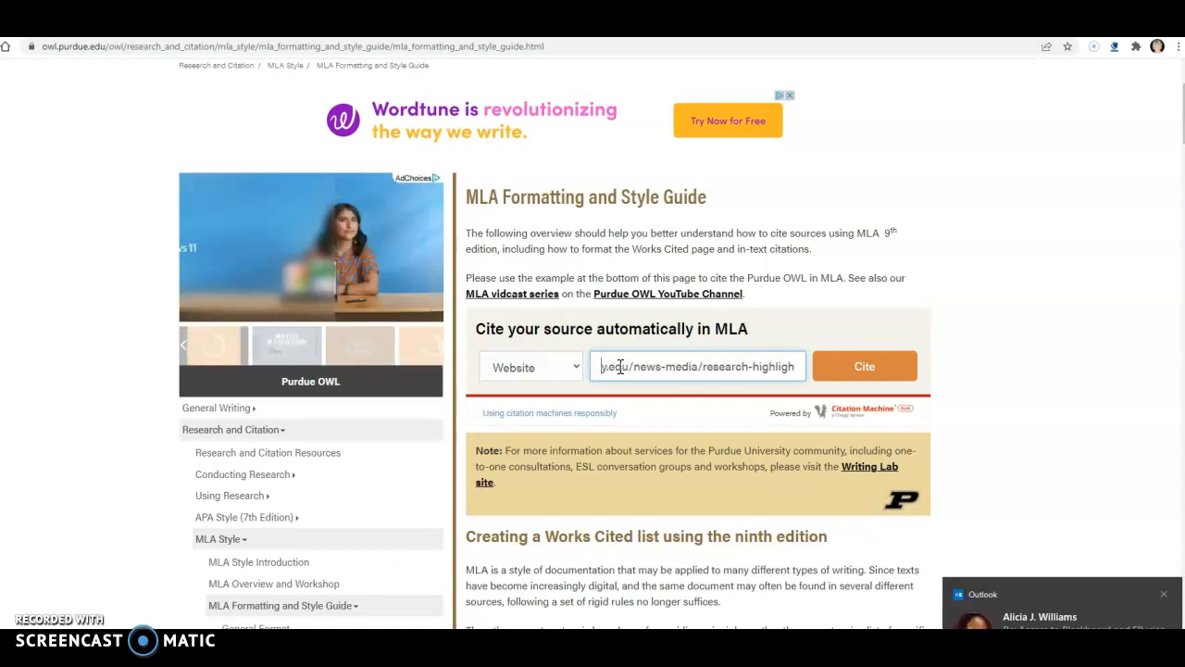
key("Left")
key("Left")
key("Left")
key("Left")
key("Left")
key("Left")
key("Left")
key("Left")
key("Left")
key("Left")
key("Left")
key("Left")
key("Left")
key("Left")
key("Left")
key("Left")
key("Left")
key("Left")
key("Left")
key("Left")
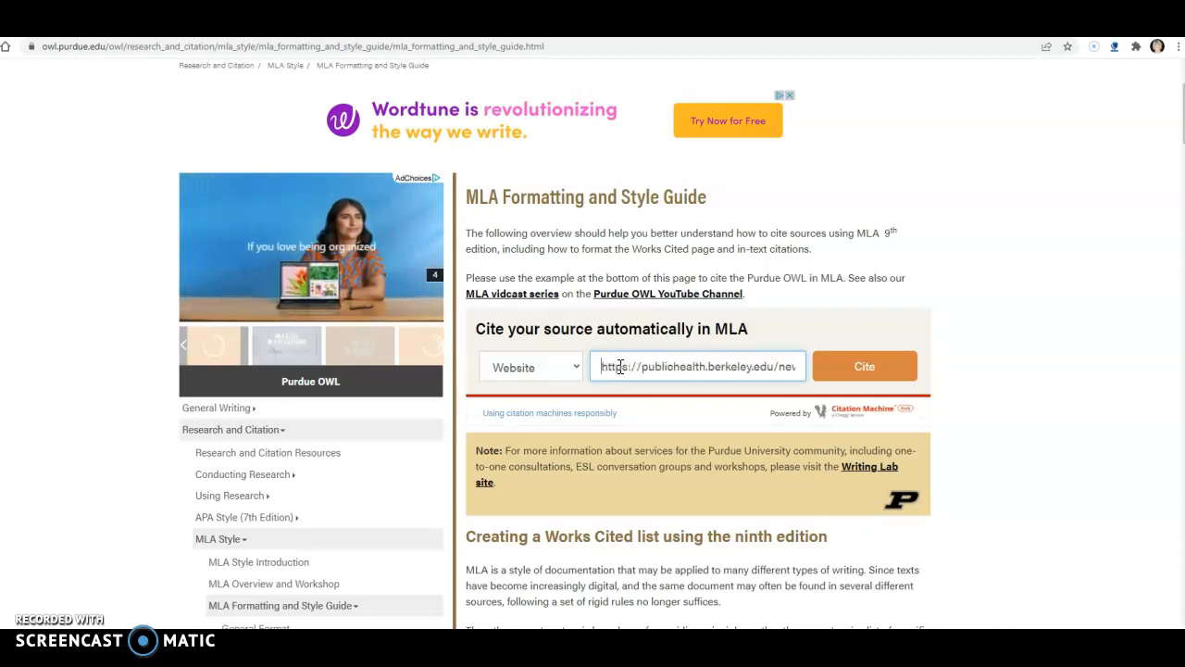
left_click(863, 369)
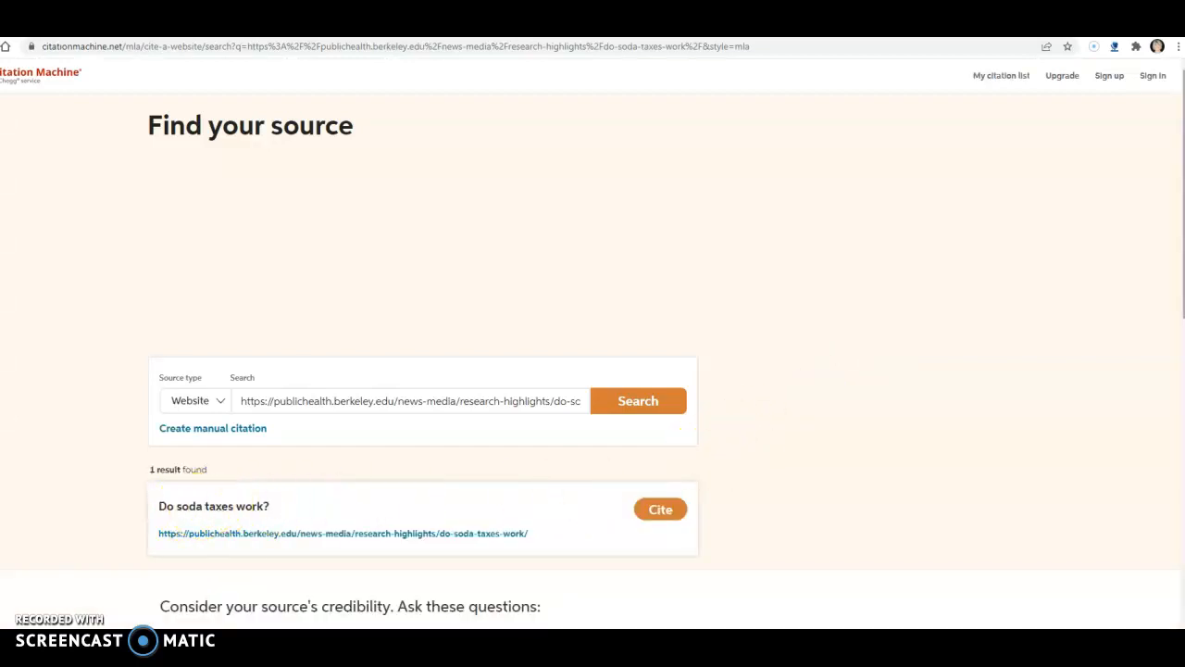
Cite the "Do soda taxes work?" search result and continue past the review information to the website details.
scroll(731, 449, "down", 1)
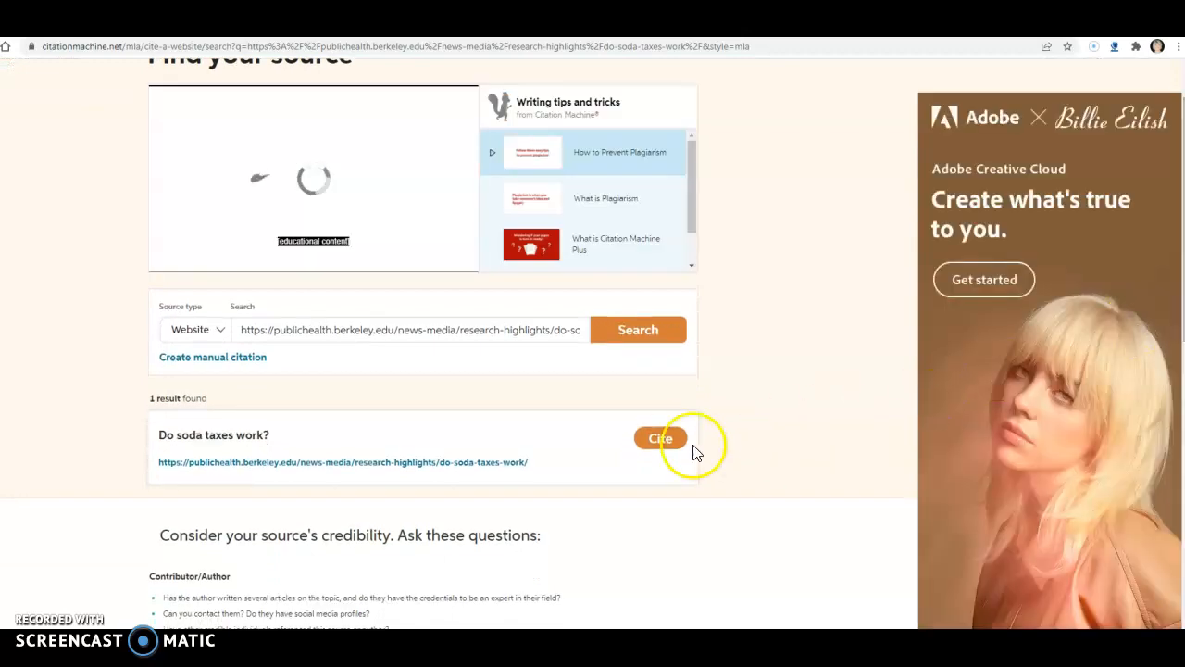
left_click(658, 439)
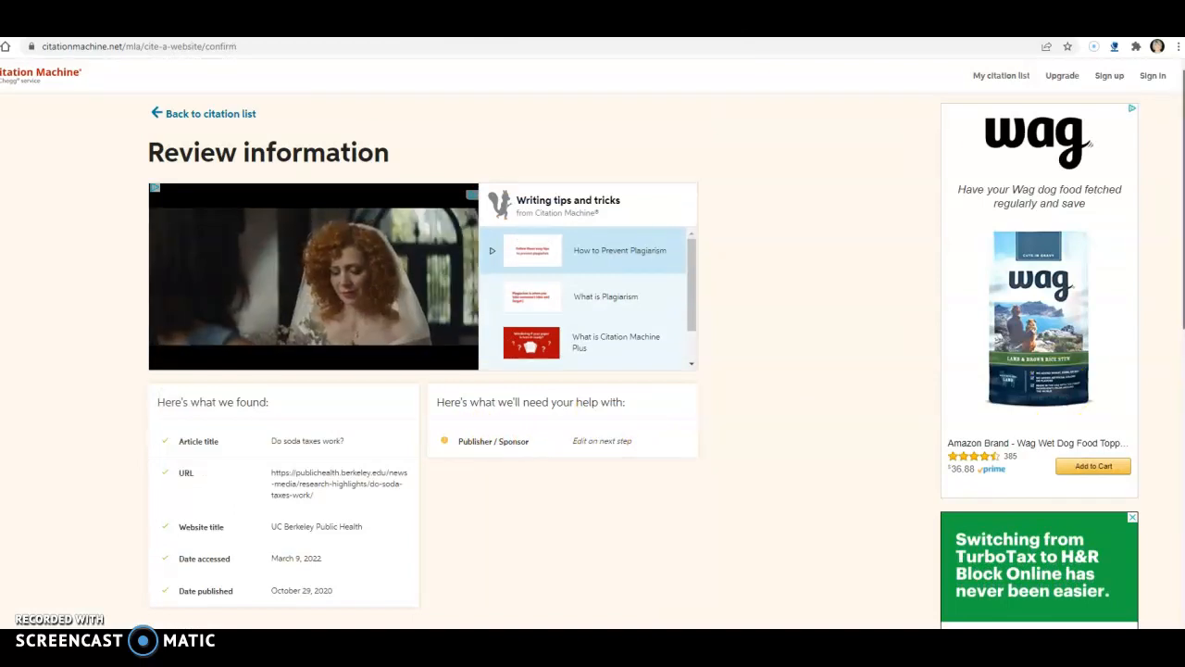
scroll(592, 371, "down", 1)
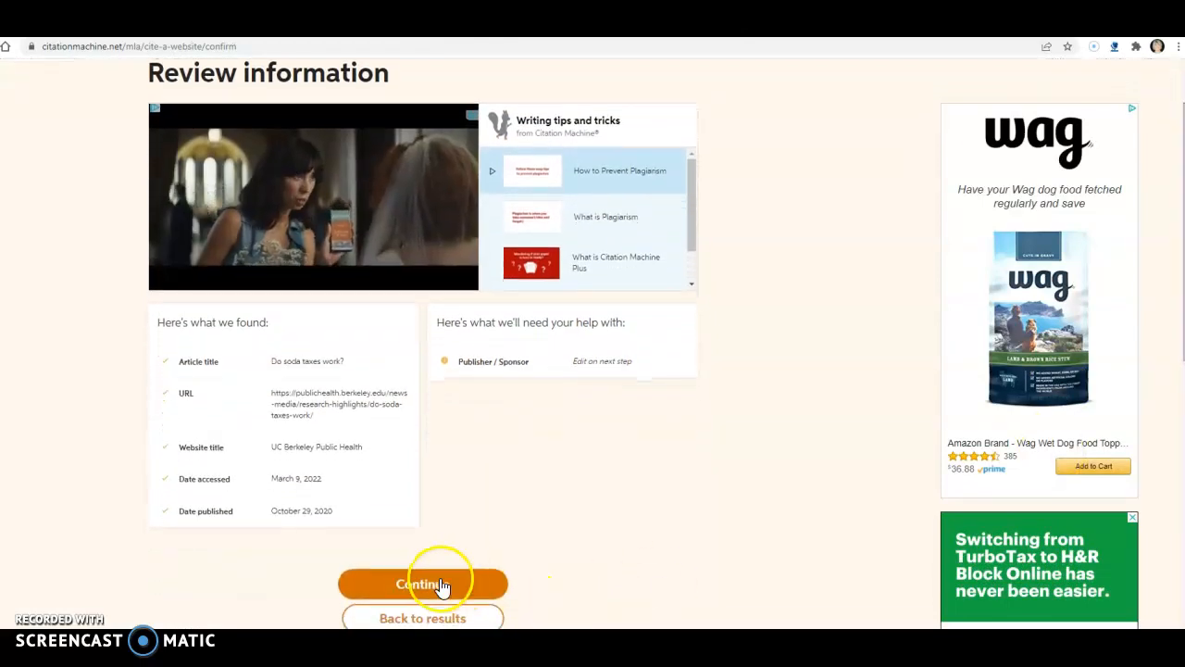
left_click(442, 585)
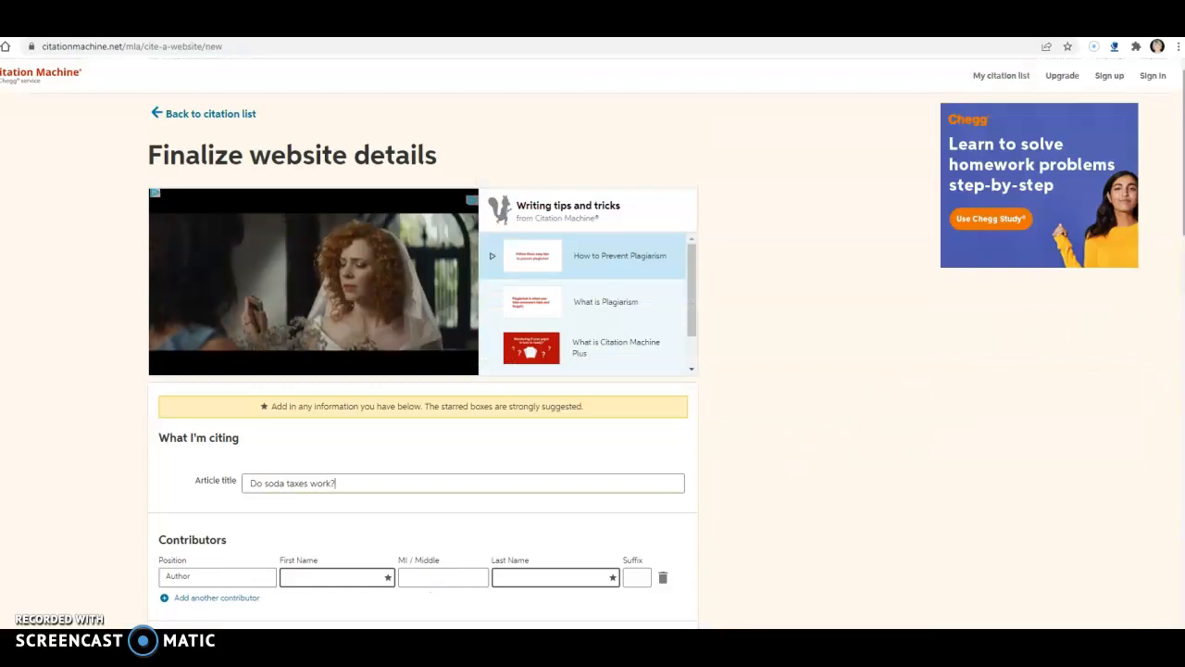
Fill in the author's first and last name under Contributors, as given in the article's byline.
scroll(592, 370, "down", 2)
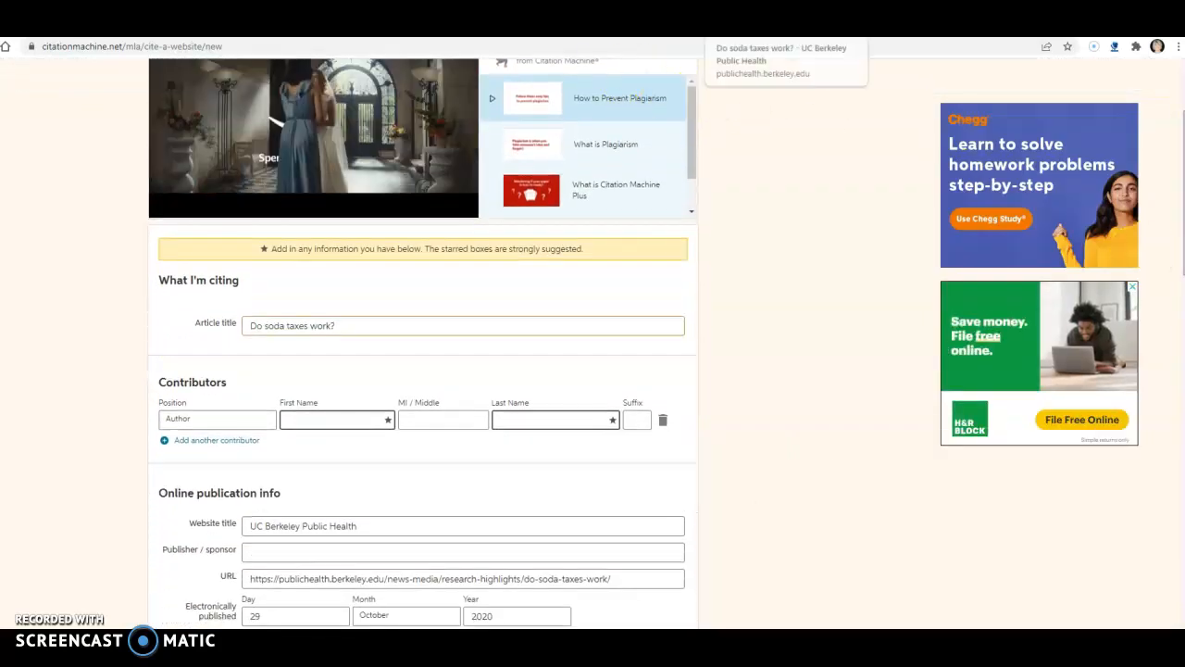
left_click(761, 26)
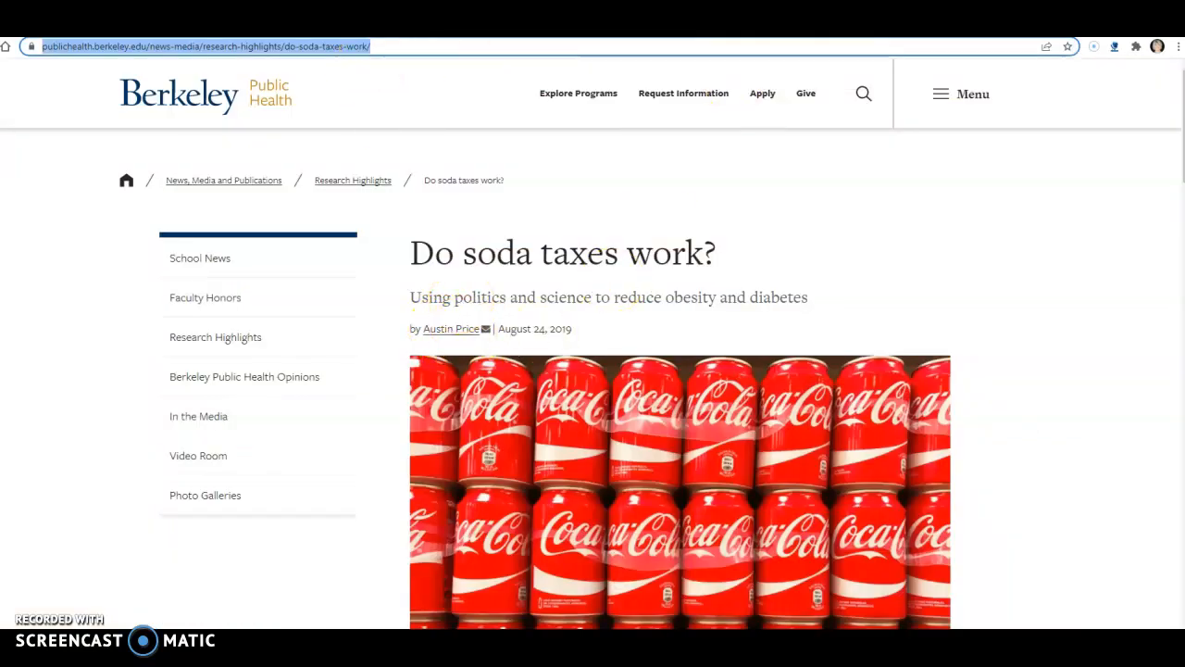
left_click(592, 26)
left_click(330, 421)
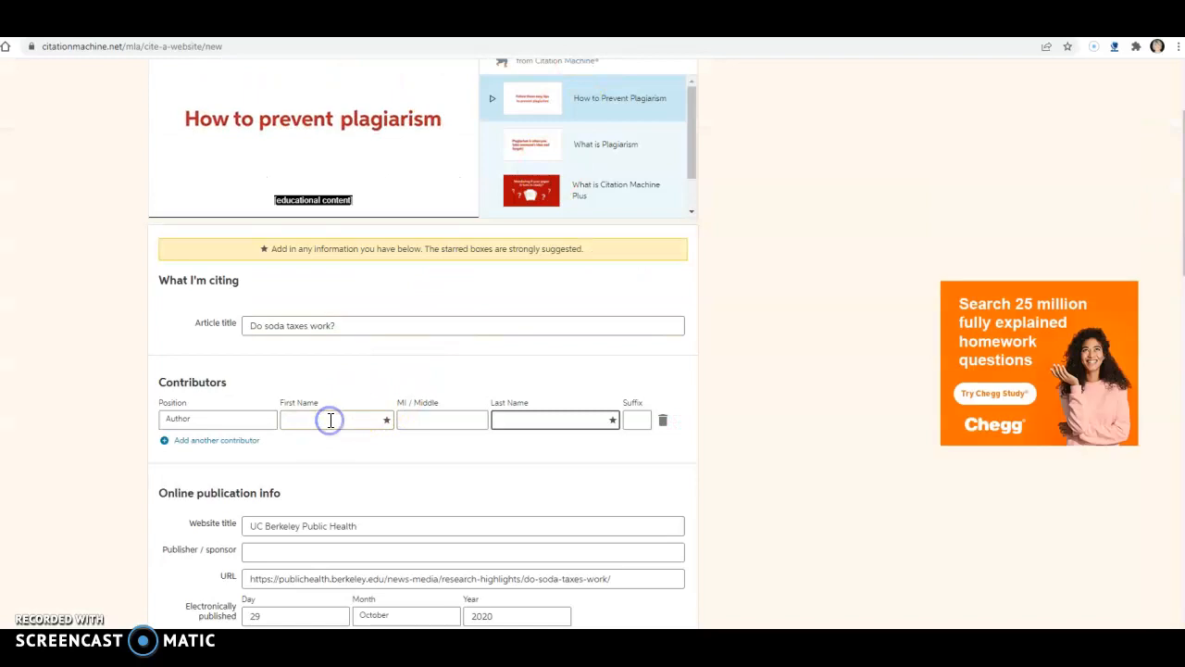
type("Austin")
left_click(511, 423)
type("Fl")
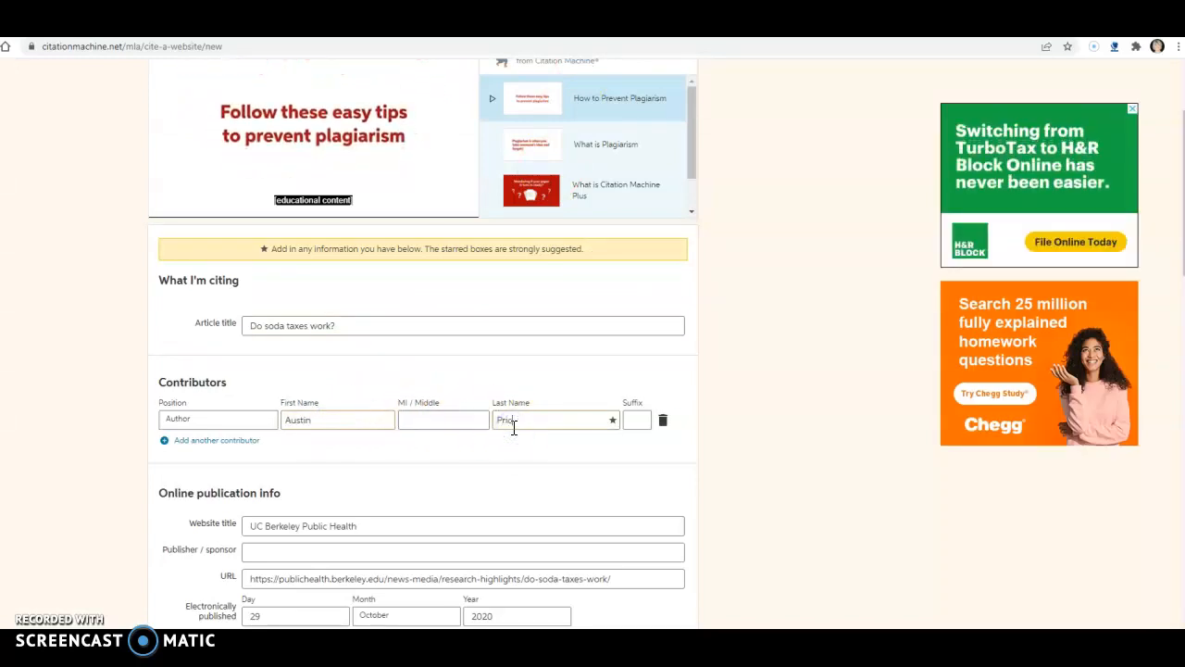
Switch to the Berkeley article and copy the publisher name "University of California, Berkeley School of Public Health" from the page footer.
left_click(273, 551)
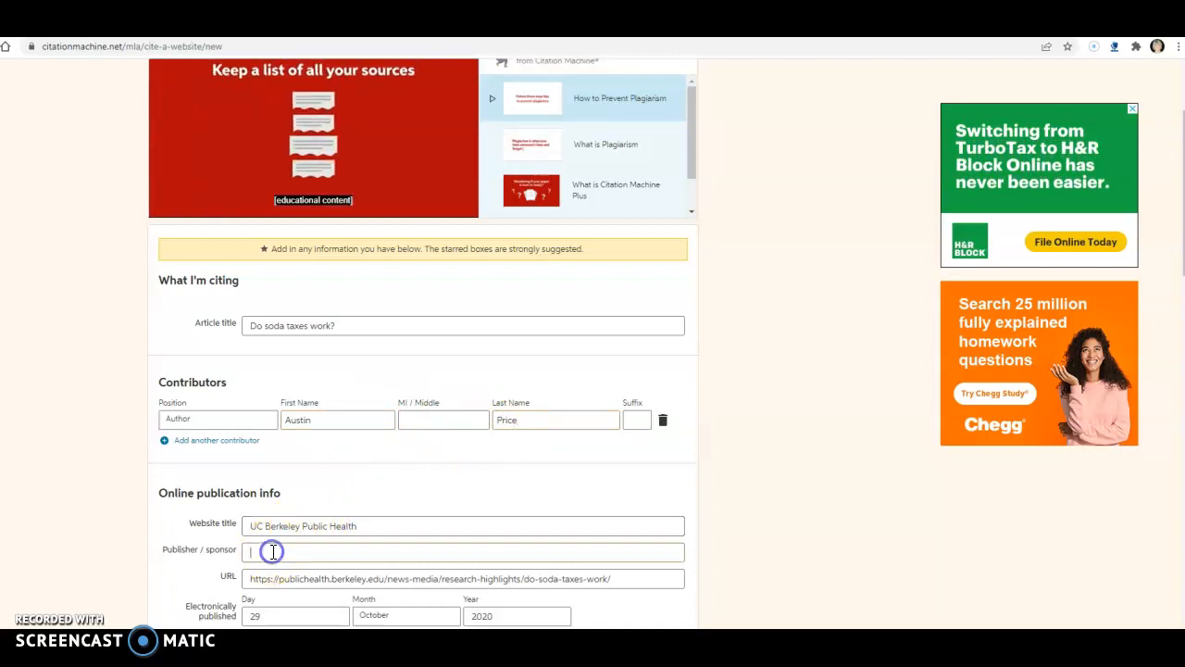
left_click(912, 26)
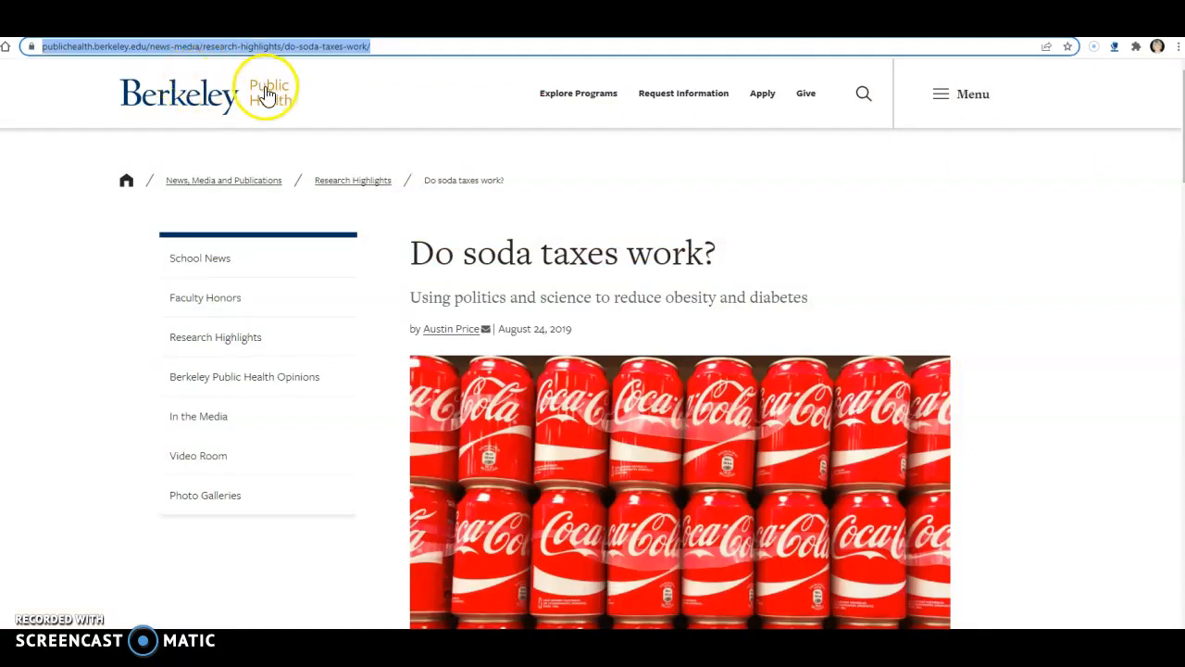
left_click_drag(1184, 153, 1184, 602)
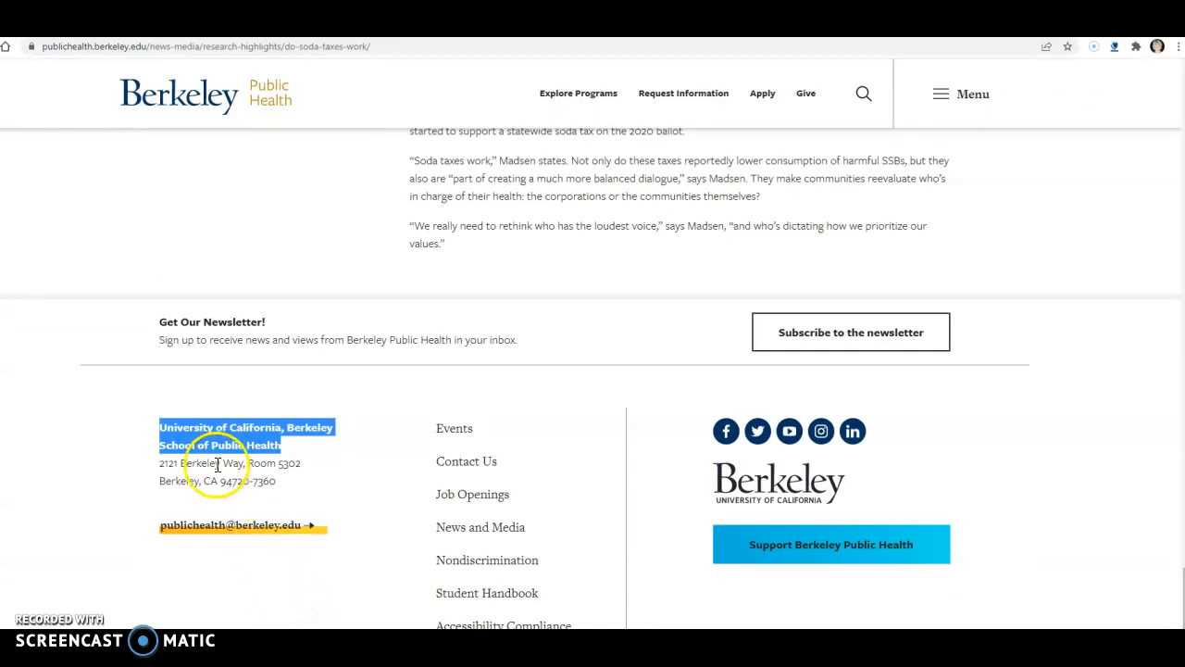
left_click(231, 551)
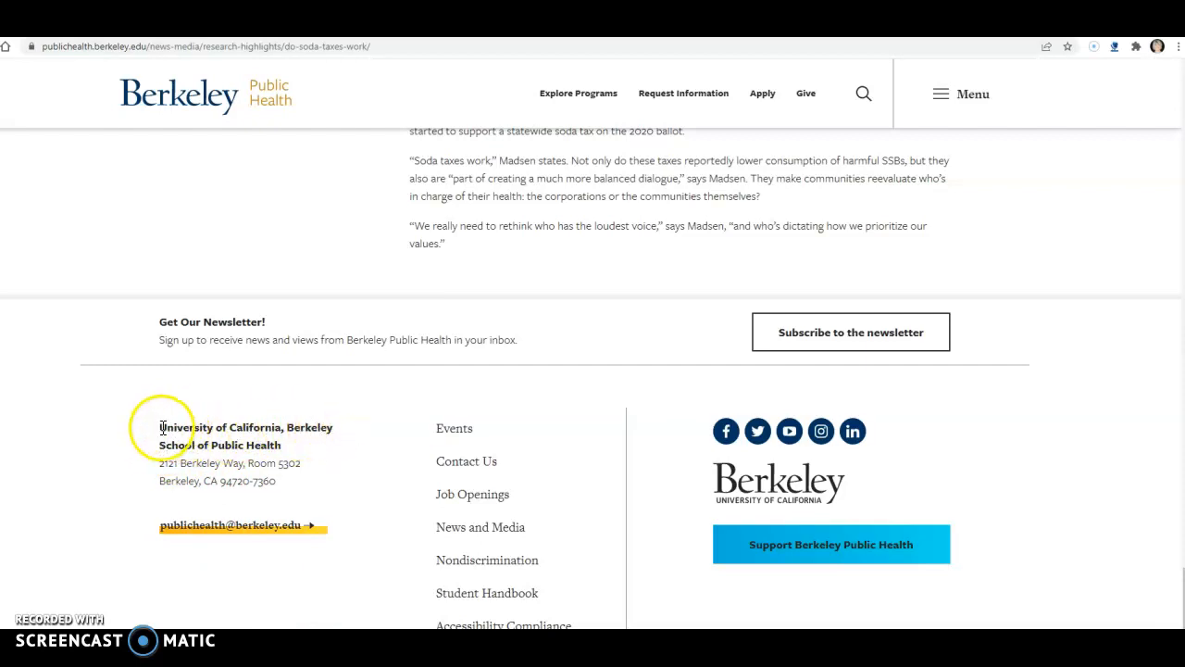
left_click_drag(190, 427, 270, 442)
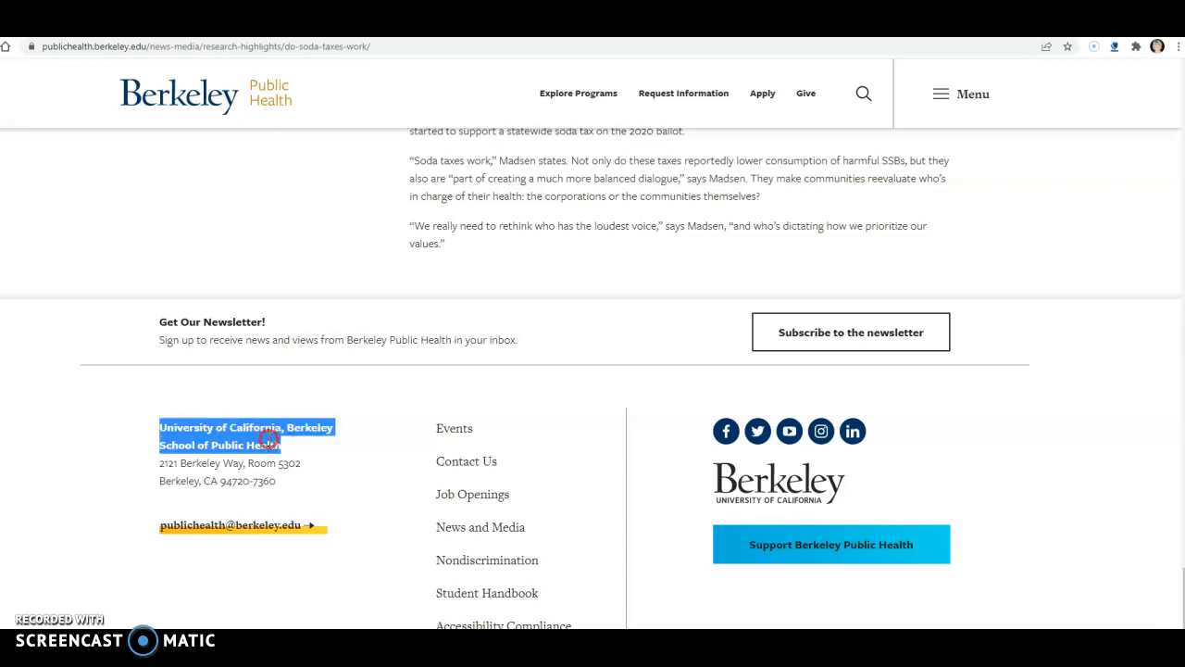
right_click(279, 443)
left_click(294, 449)
Return to Citation Machine and paste the copied institution name as the publisher / sponsor.
left_click(398, 27)
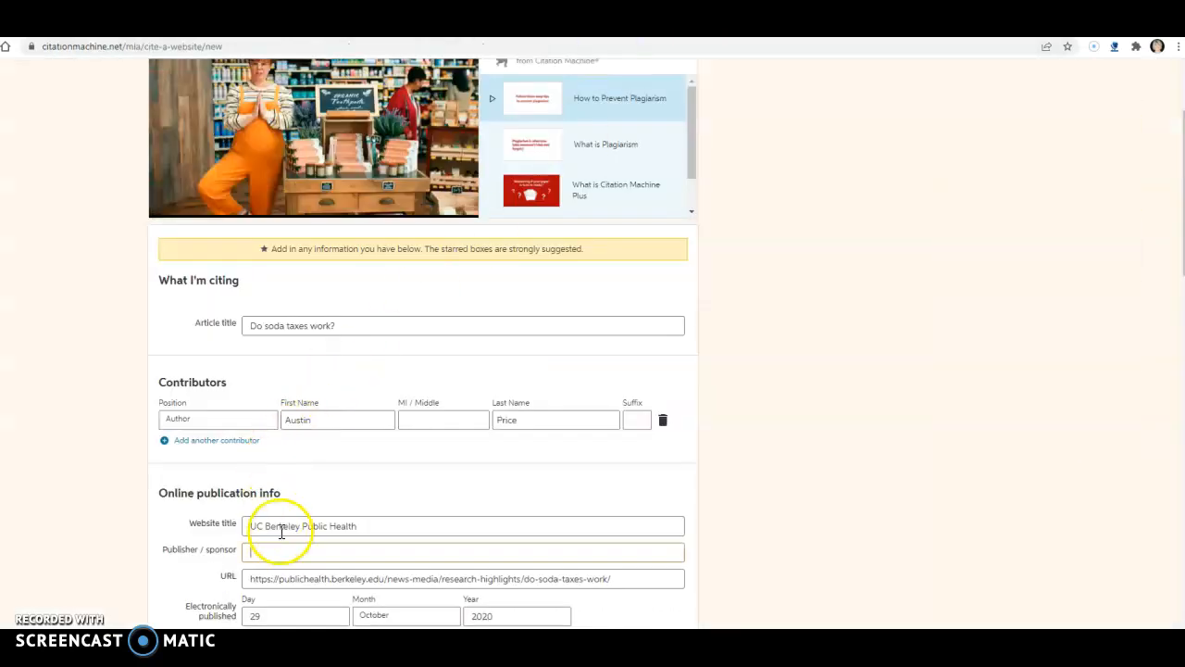
left_click(278, 552)
key("ctrl+v")
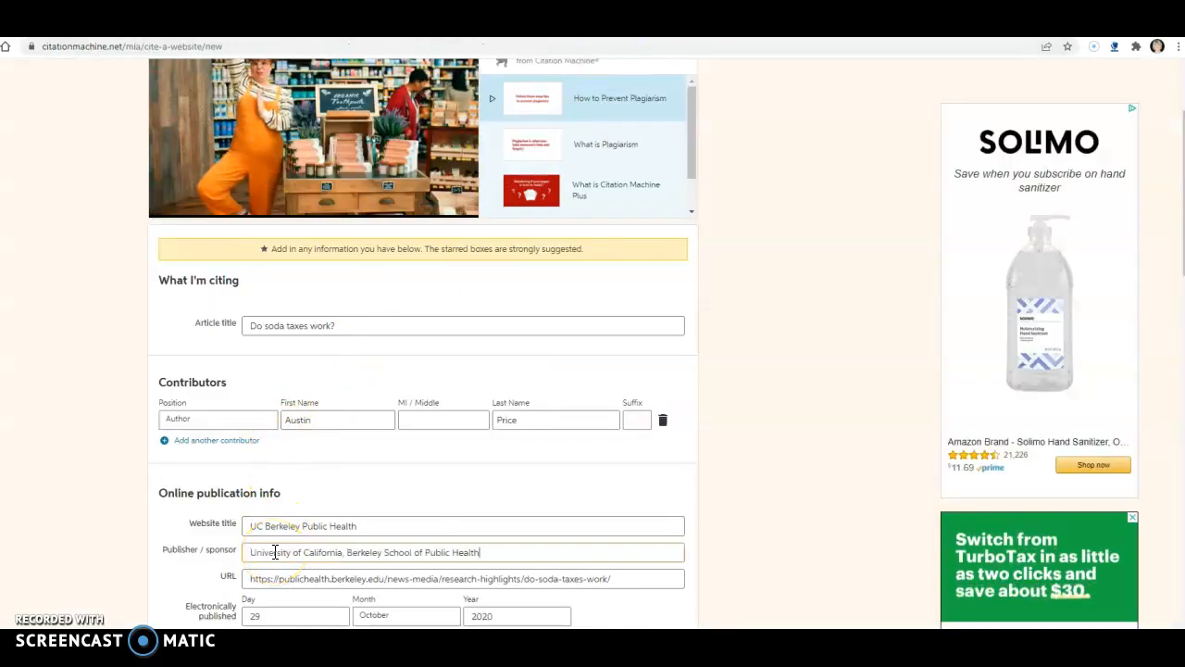
left_click(746, 480)
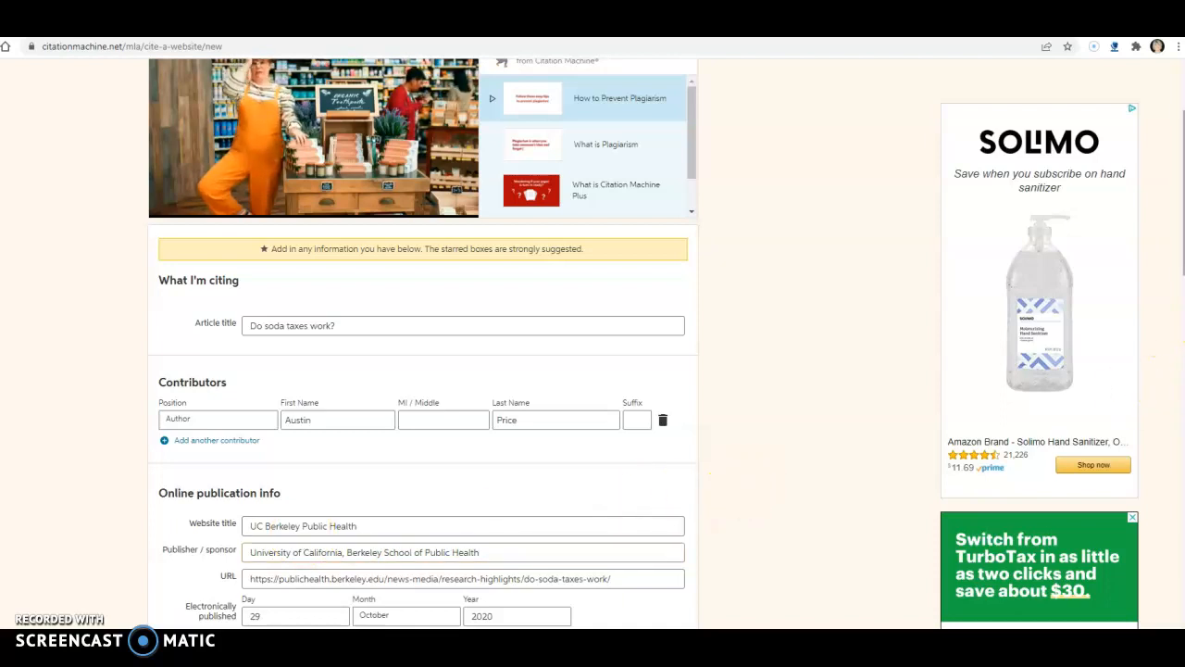
Complete the website citation and copy the new "Do Soda Taxes Work?" entry from the Works Cited list.
scroll(593, 343, "down", 1)
scroll(593, 342, "down", 1)
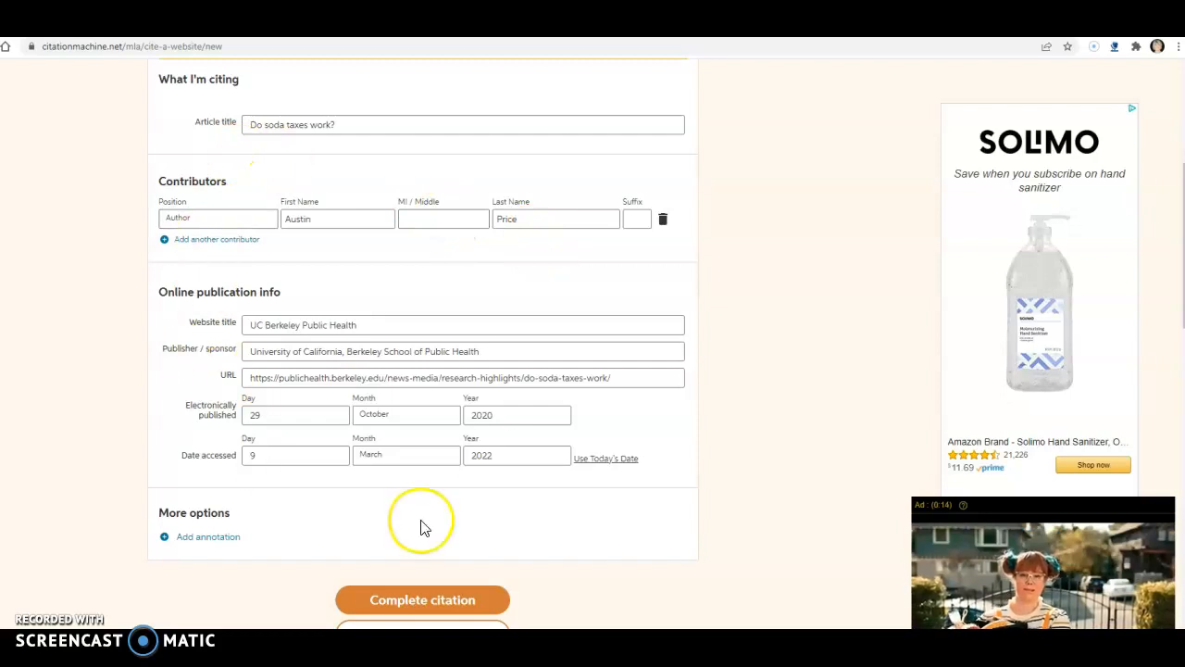
left_click(441, 600)
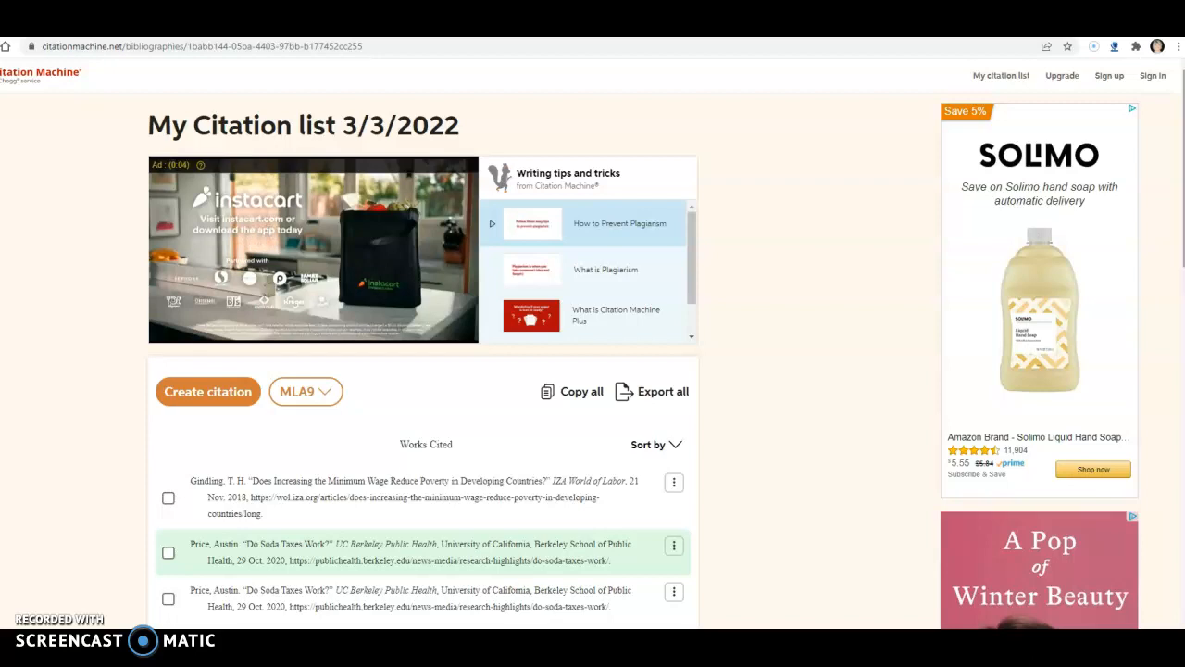
scroll(534, 503, "down", 1)
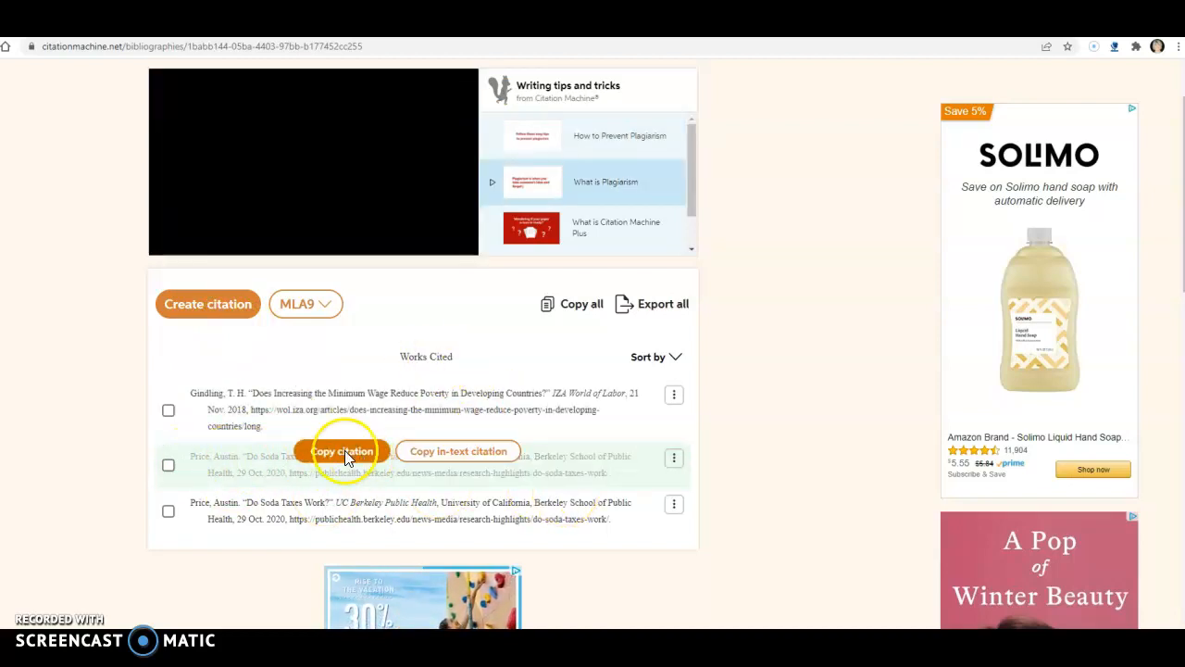
left_click(344, 457)
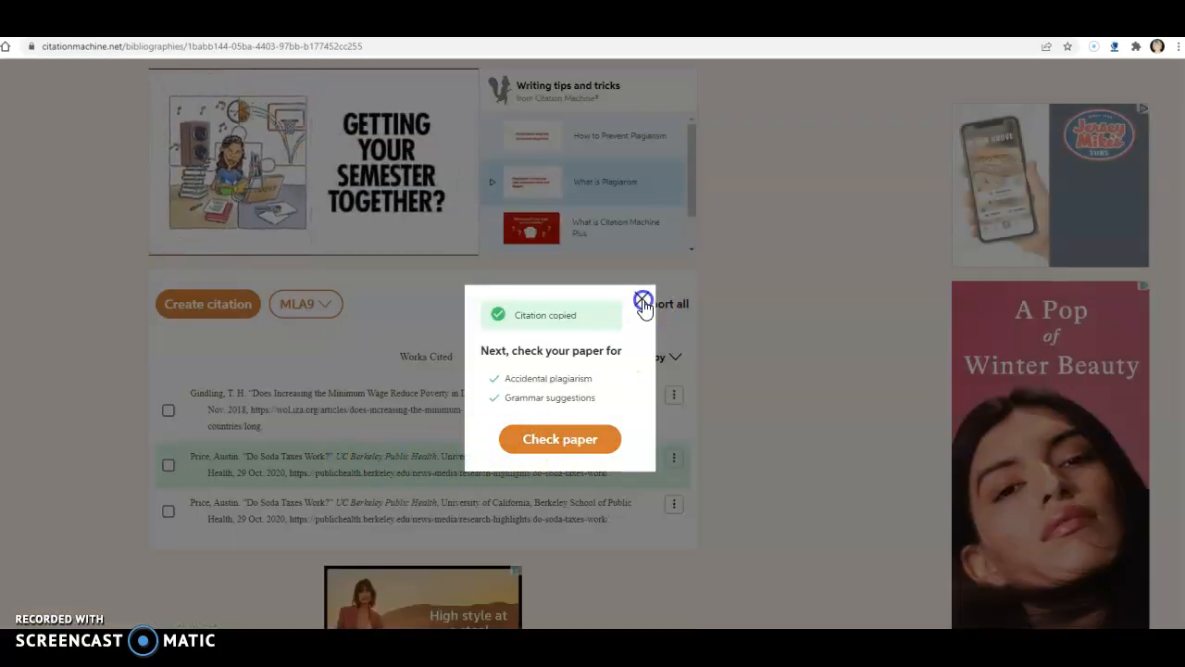
left_click(643, 303)
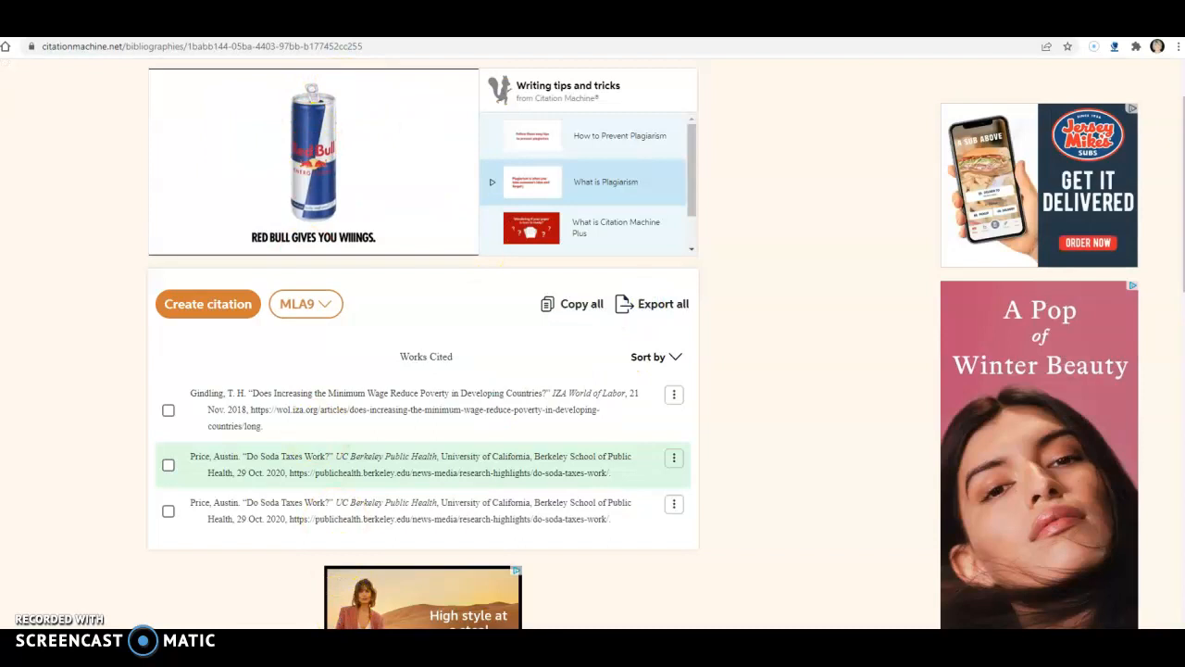
Open Word, create a blank document and add a centered "Works Cited" heading.
key("super")
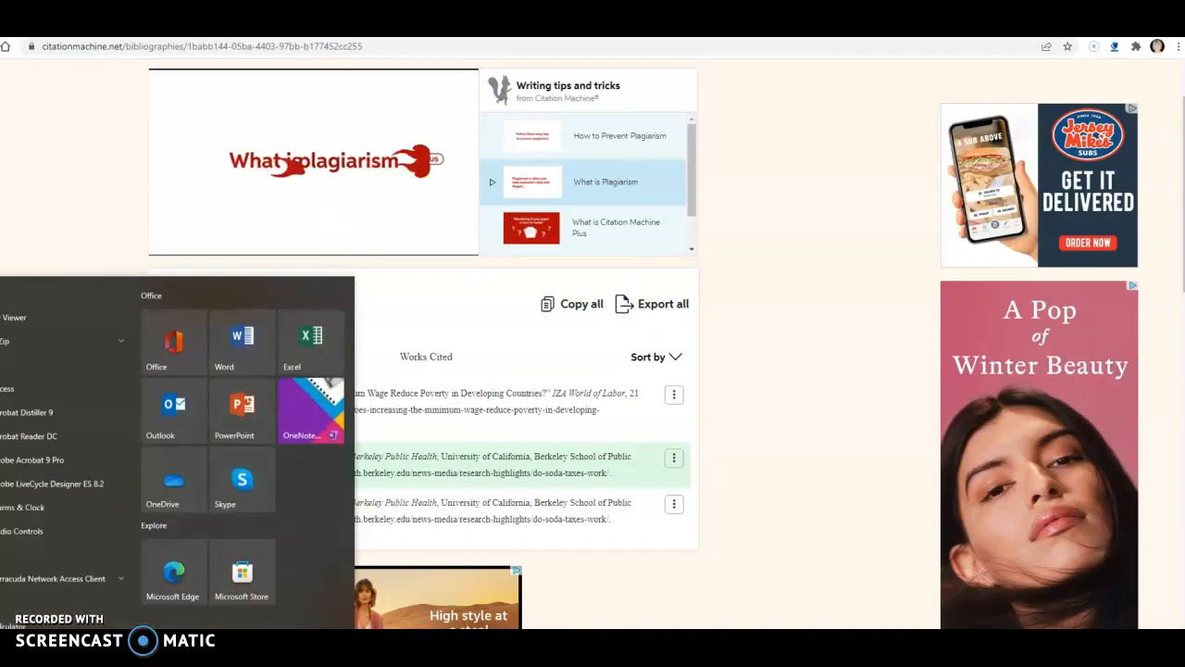
left_click(255, 328)
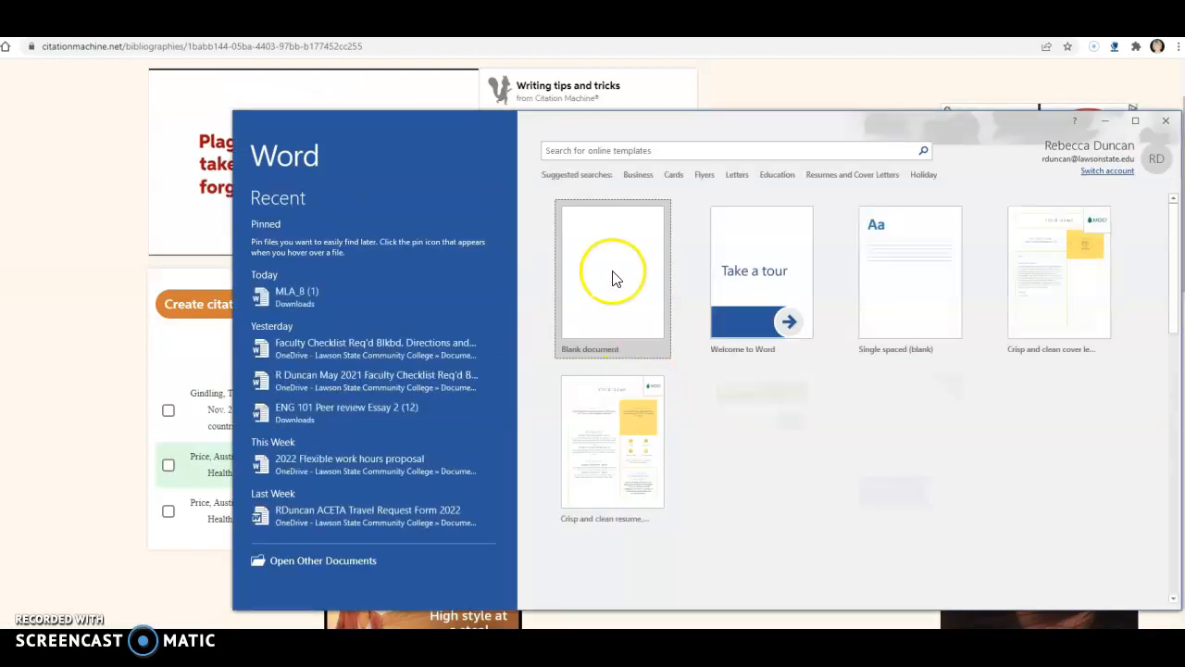
left_click(613, 274)
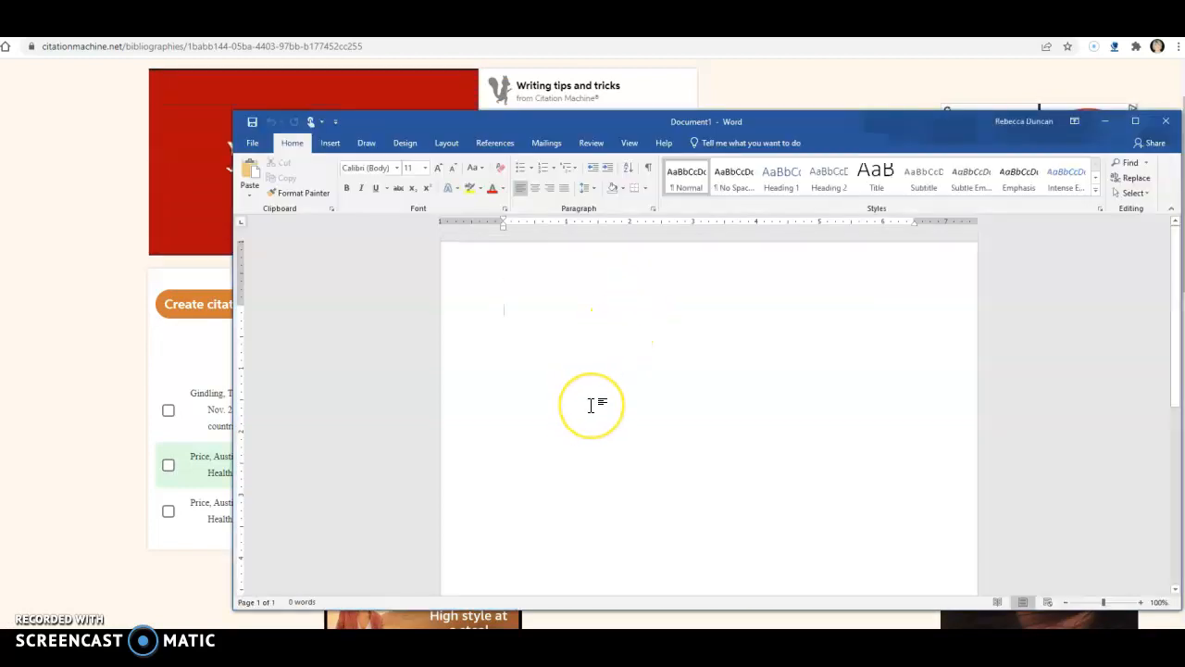
type("Wor")
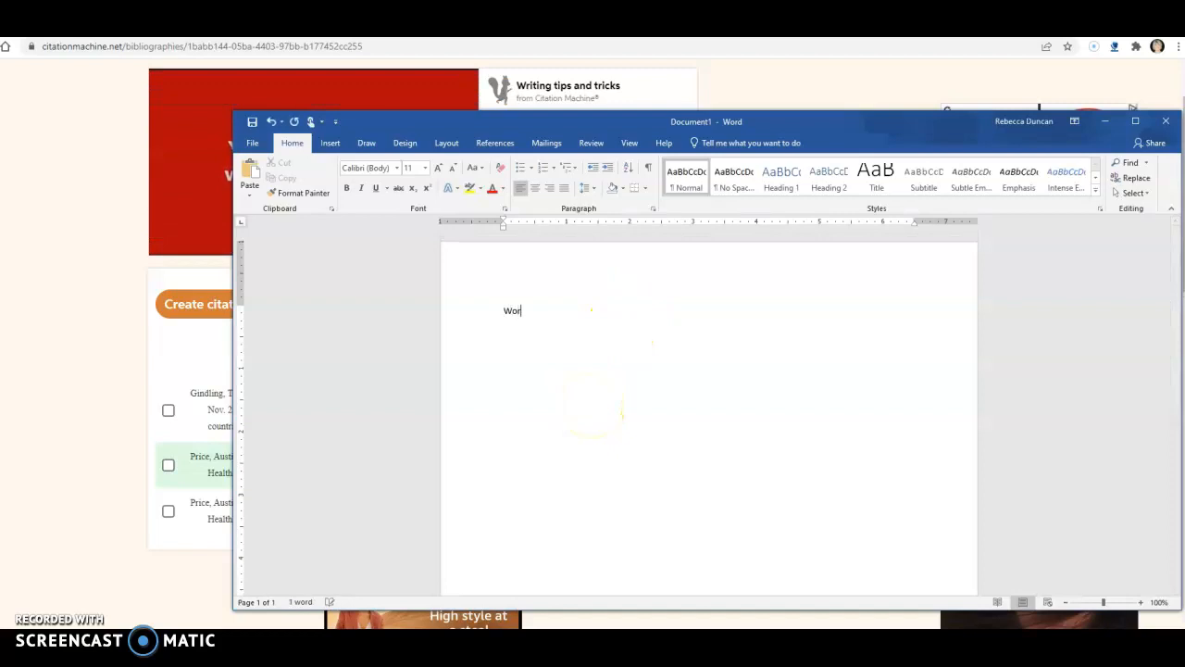
type("ks Cited")
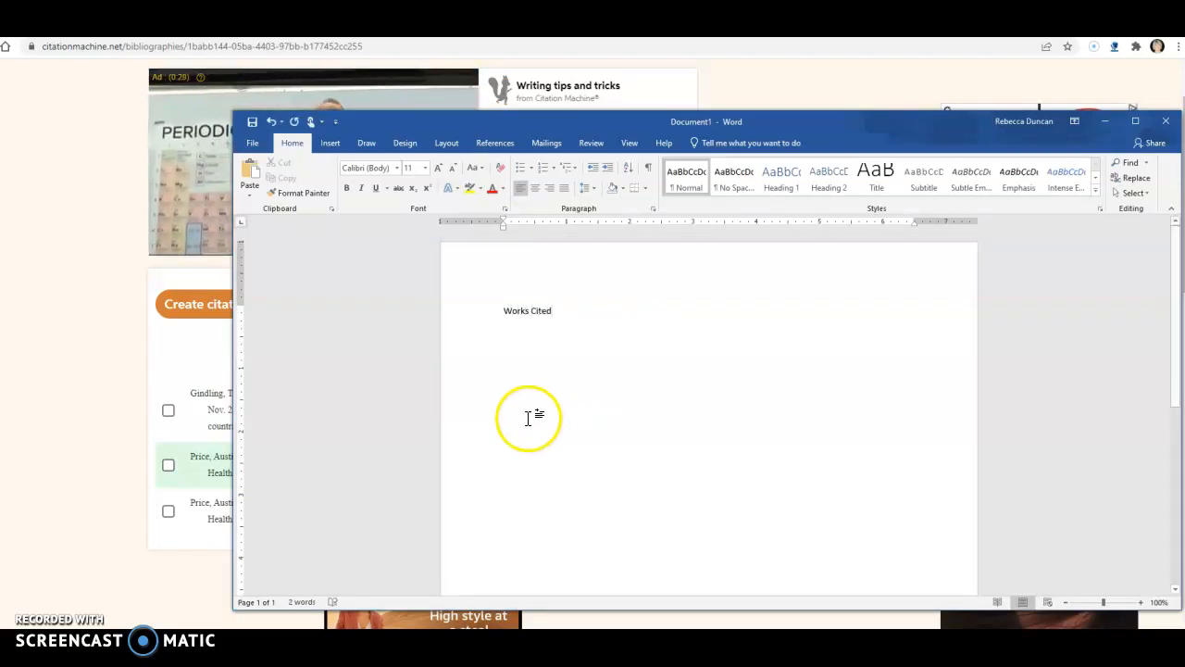
left_click(534, 187)
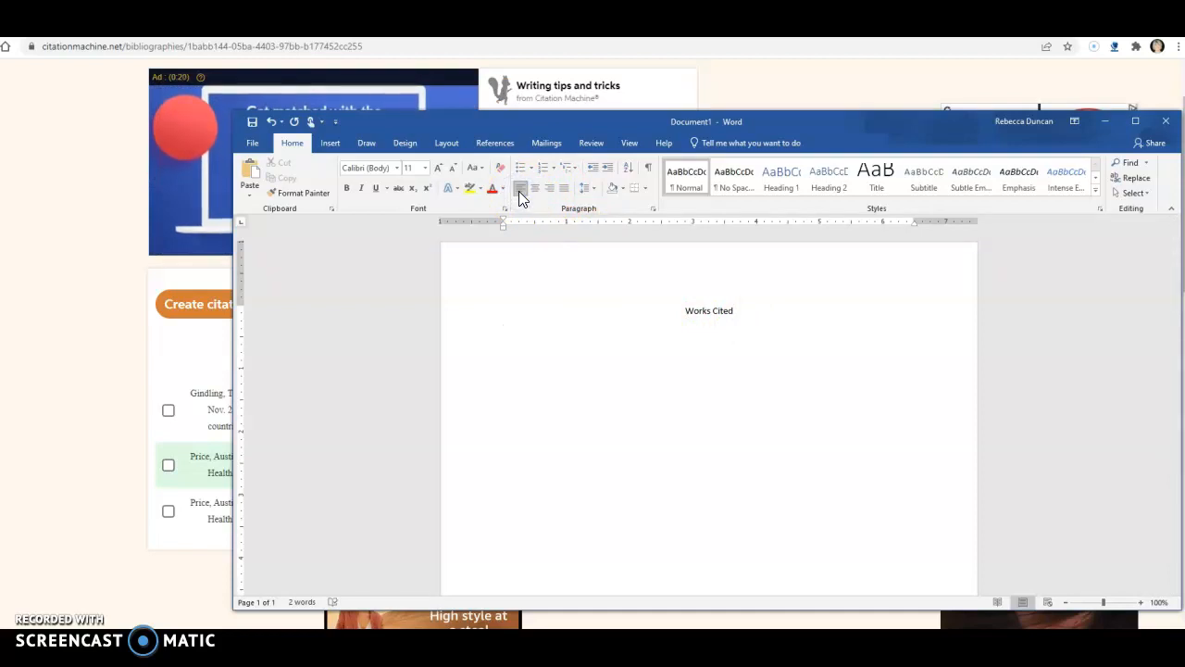
Paste the copied citation below the "Works Cited" heading and set its line spacing to Double.
key("ctrl+v")
left_click(574, 420)
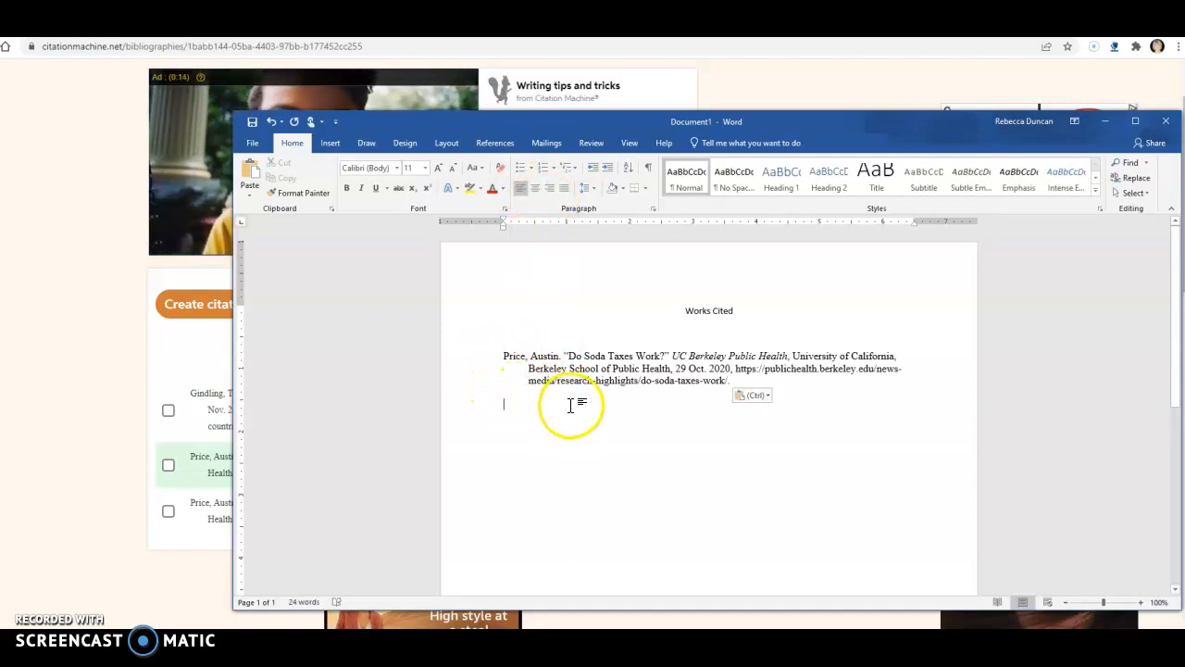
left_click_drag(505, 356, 722, 379)
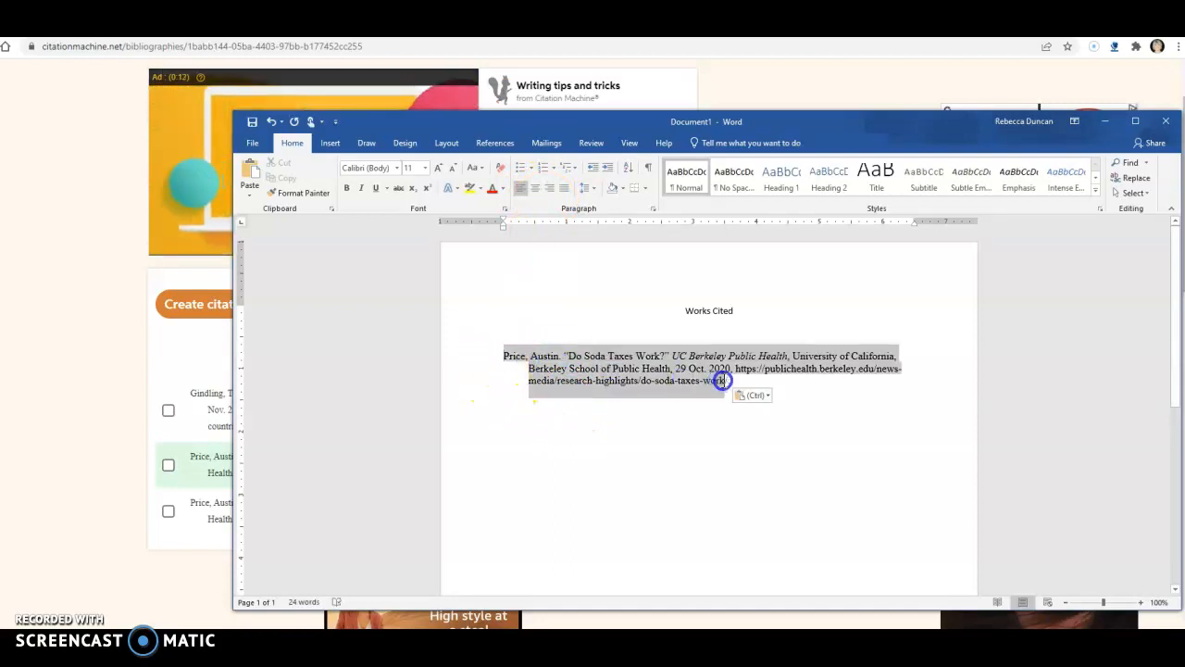
left_click(653, 210)
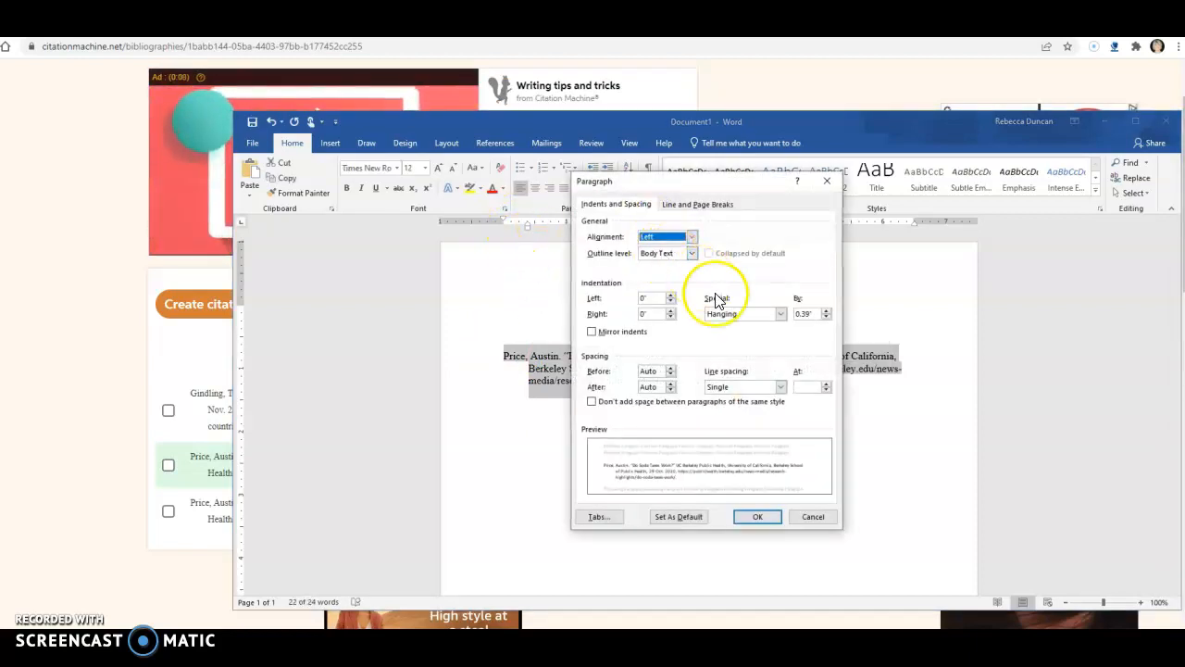
left_click(780, 386)
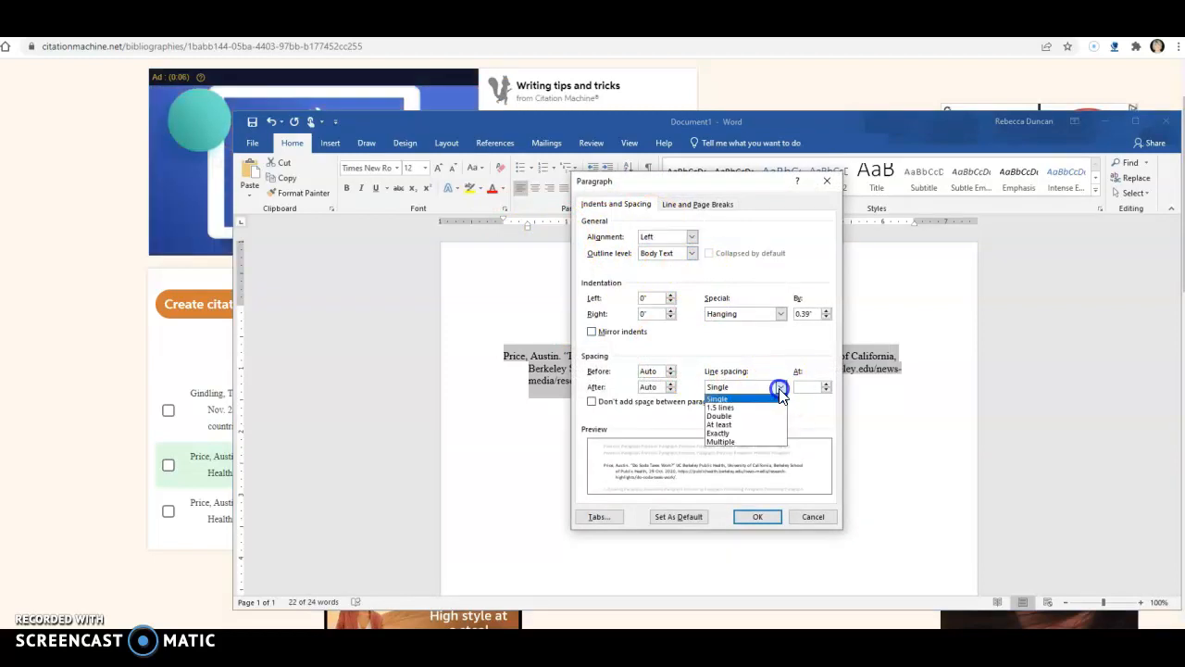
left_click(746, 418)
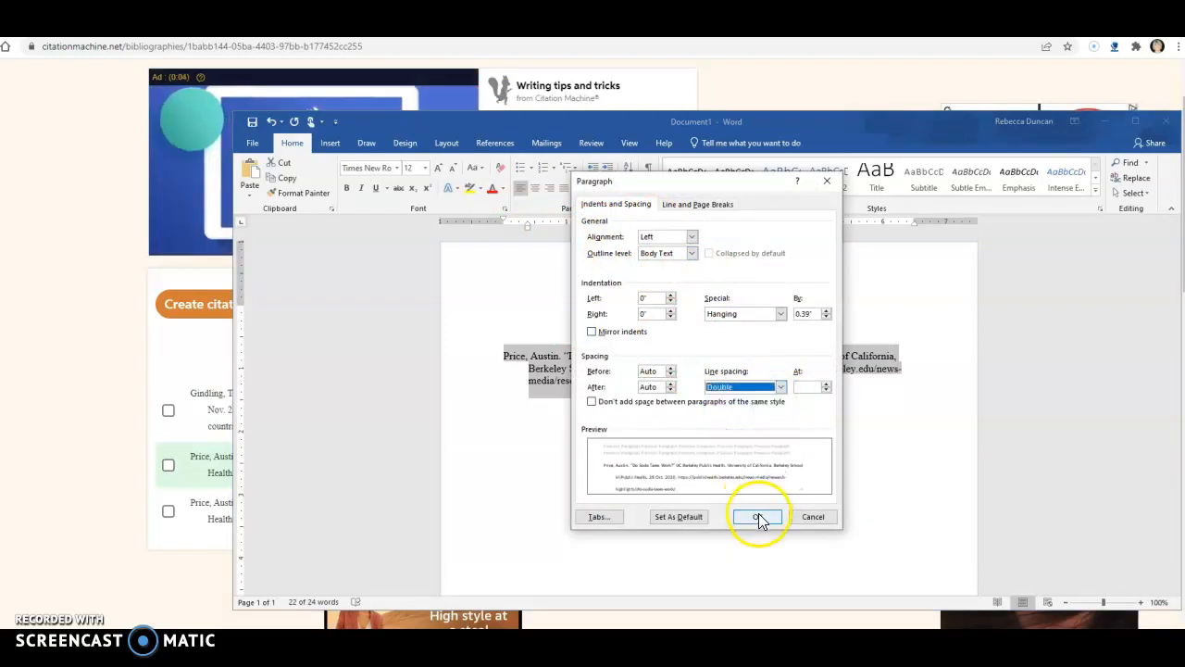
left_click(758, 517)
left_click(754, 517)
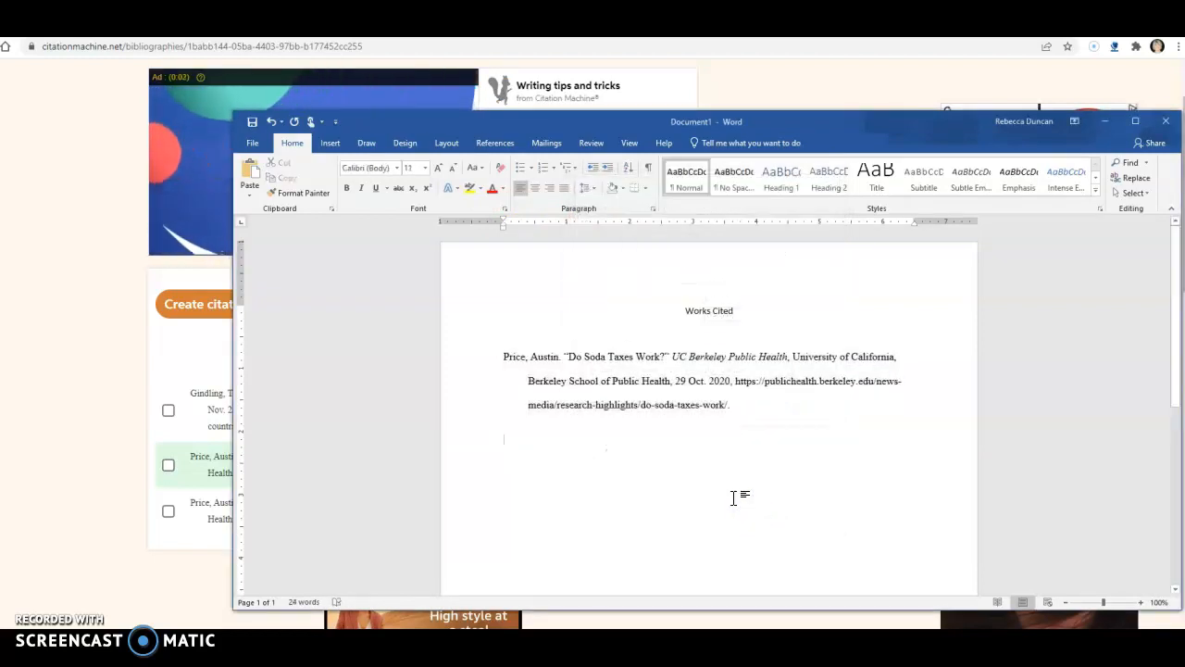